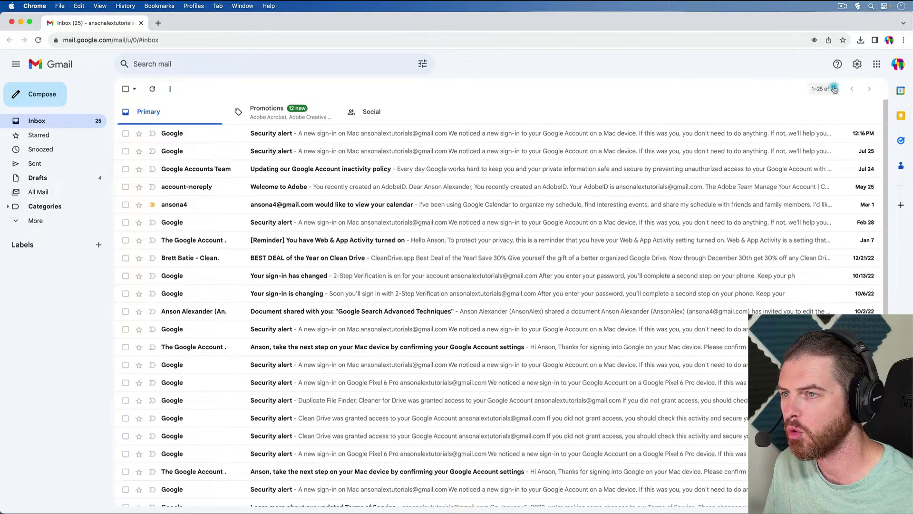
Uncheck the Social and Promotions categories in the Inbox type Customize settings, leaving only Primary.
left_click(856, 64)
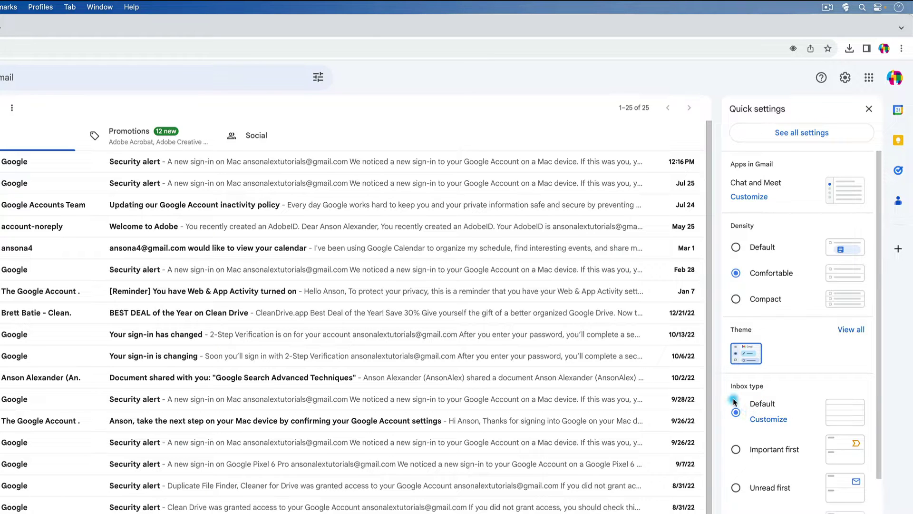
left_click(769, 419)
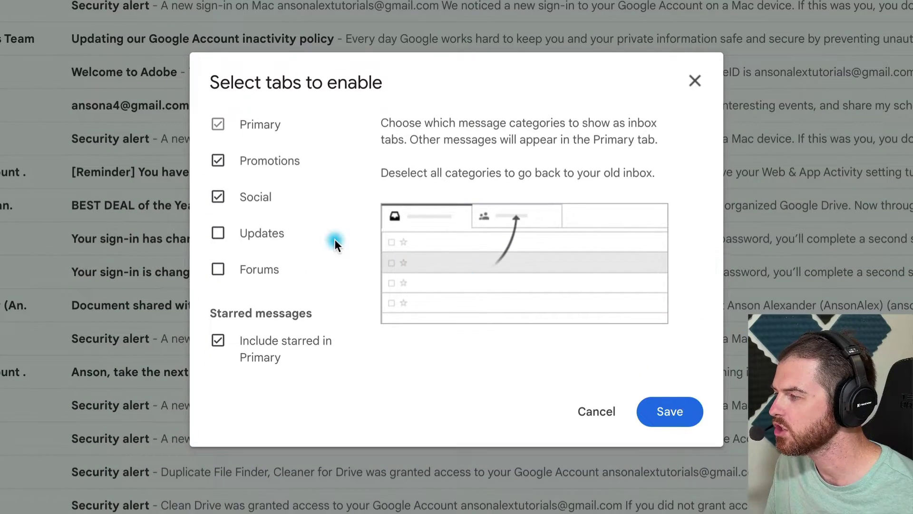
left_click(219, 199)
left_click(219, 164)
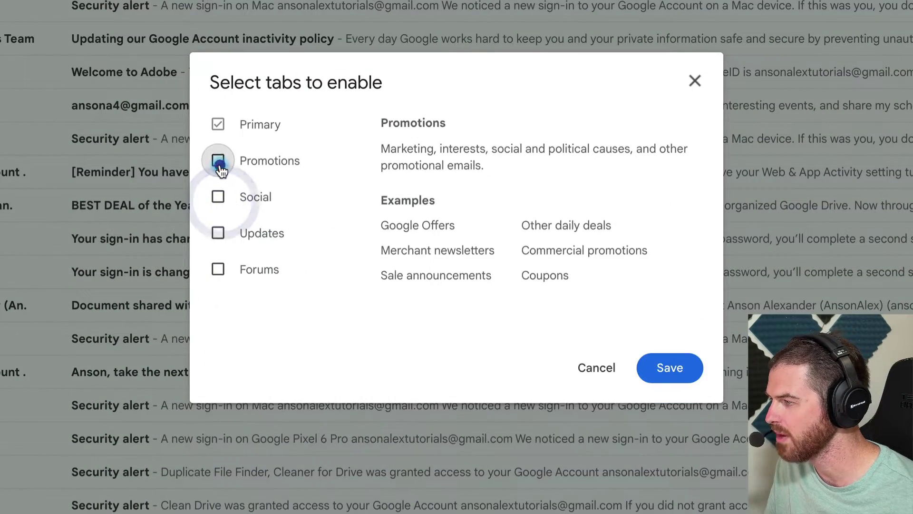
left_click(217, 124)
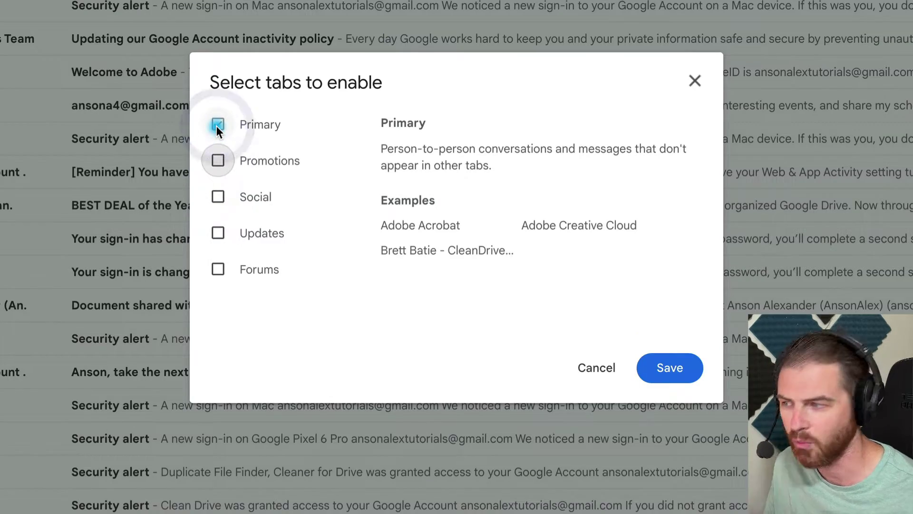
Save the inbox category change so all 37 messages appear in one list.
left_click(671, 368)
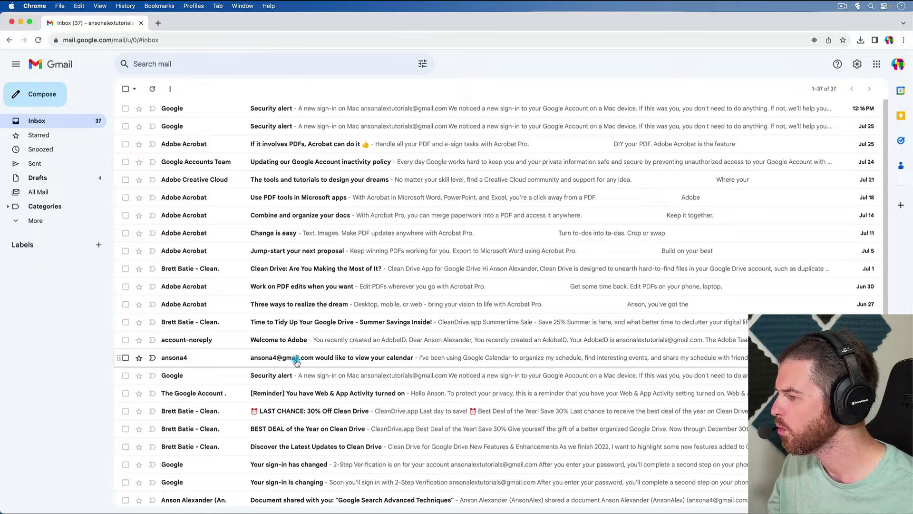
Add a star to the calendar-view request email, then archive it, leaving 36 inbox messages.
left_click(303, 361)
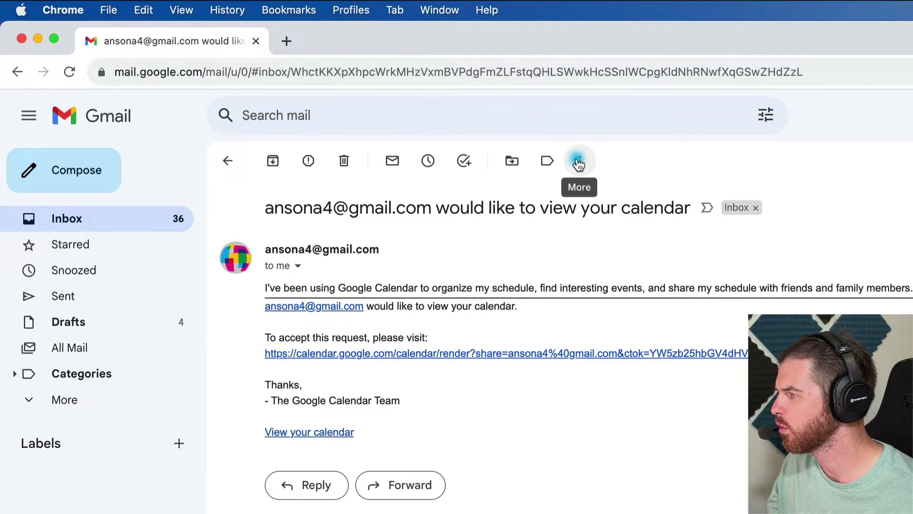
left_click(580, 162)
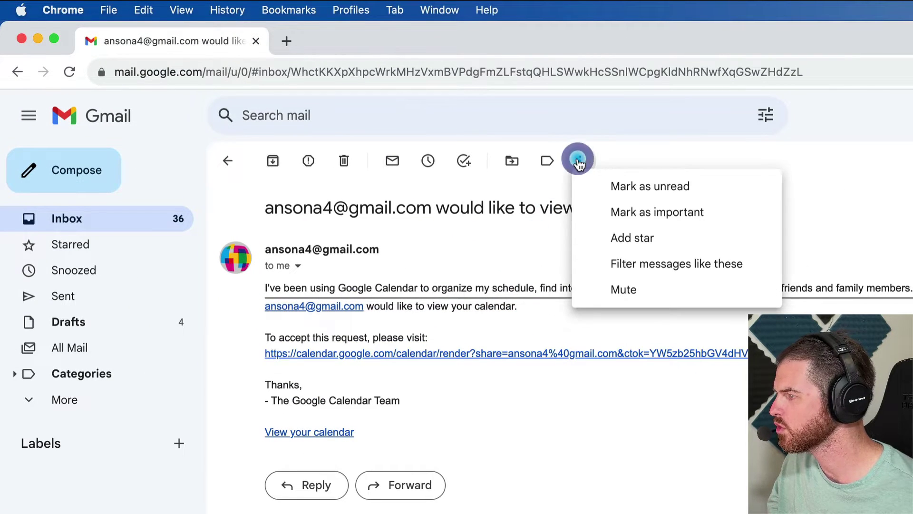
left_click(672, 240)
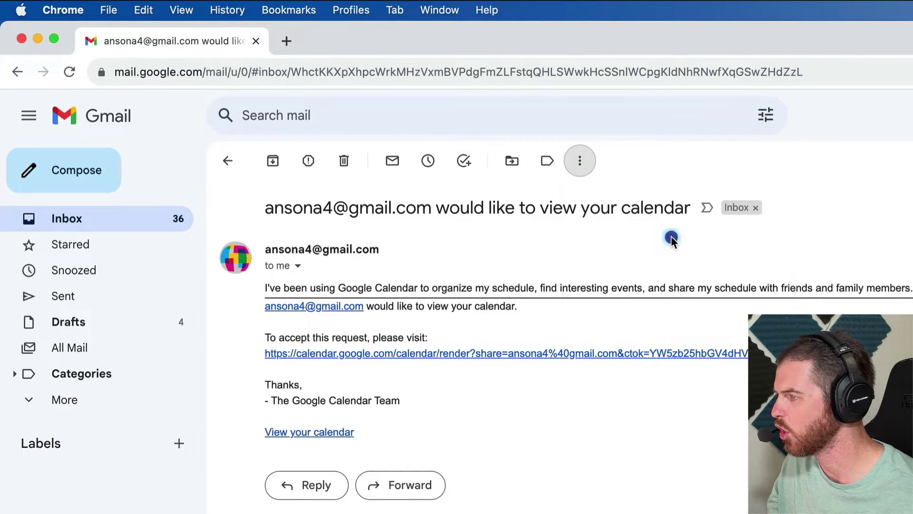
left_click(279, 163)
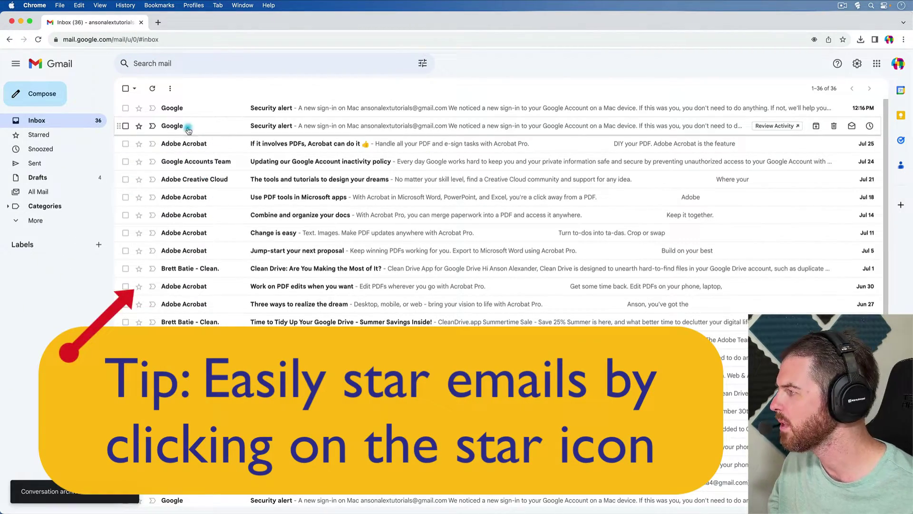
left_click(56, 137)
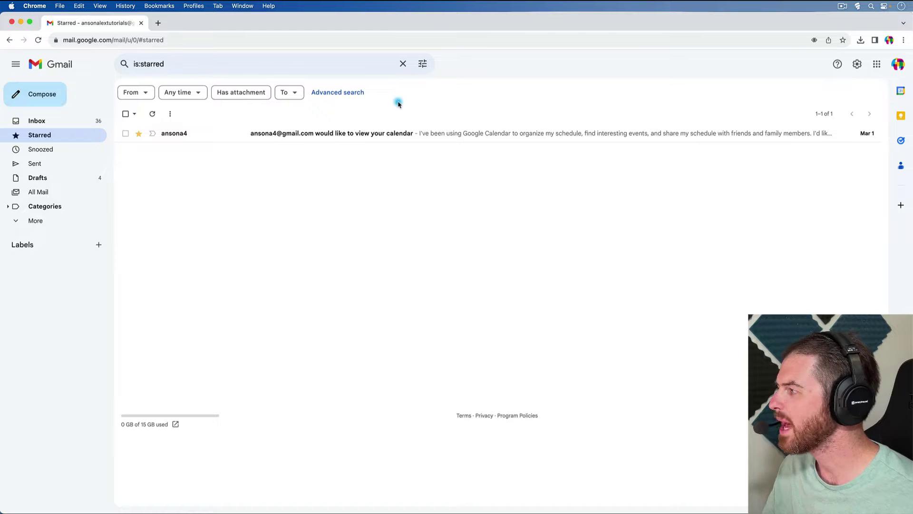
left_click(82, 121)
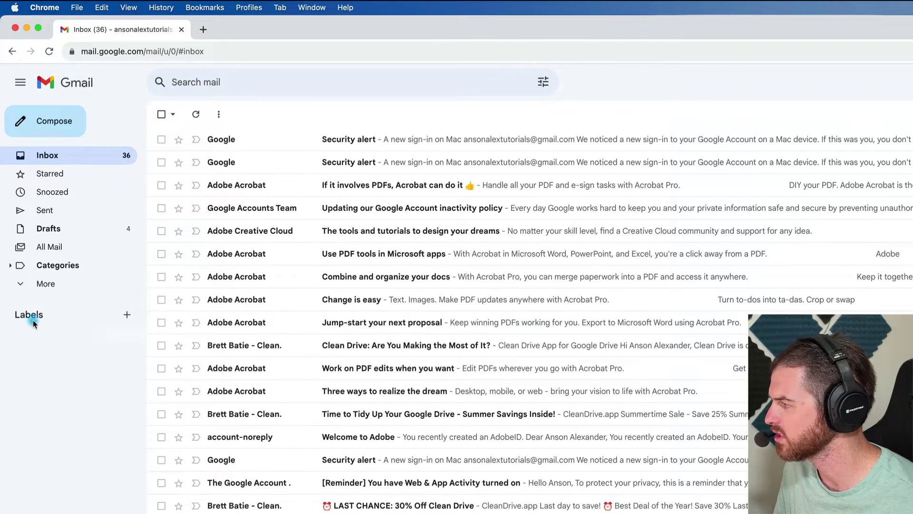
Add a new sidebar label named 'To Read'.
left_click(127, 315)
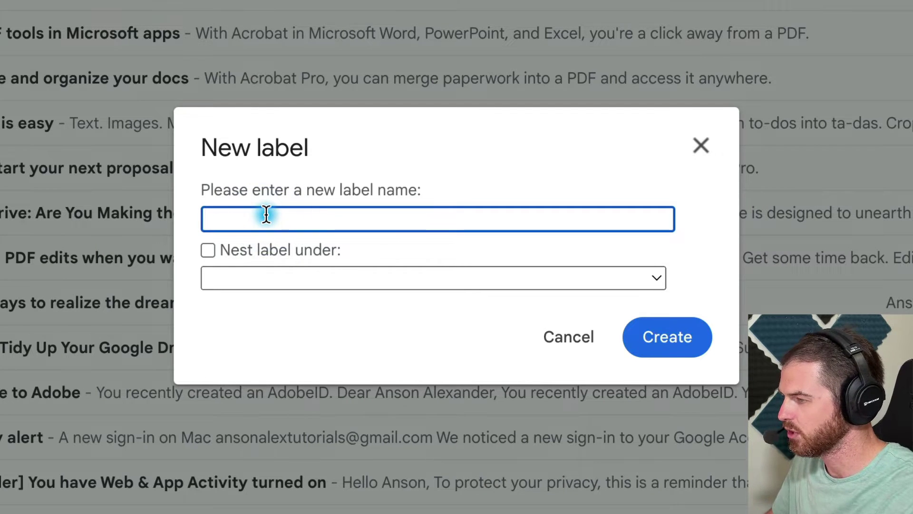
type("To Read")
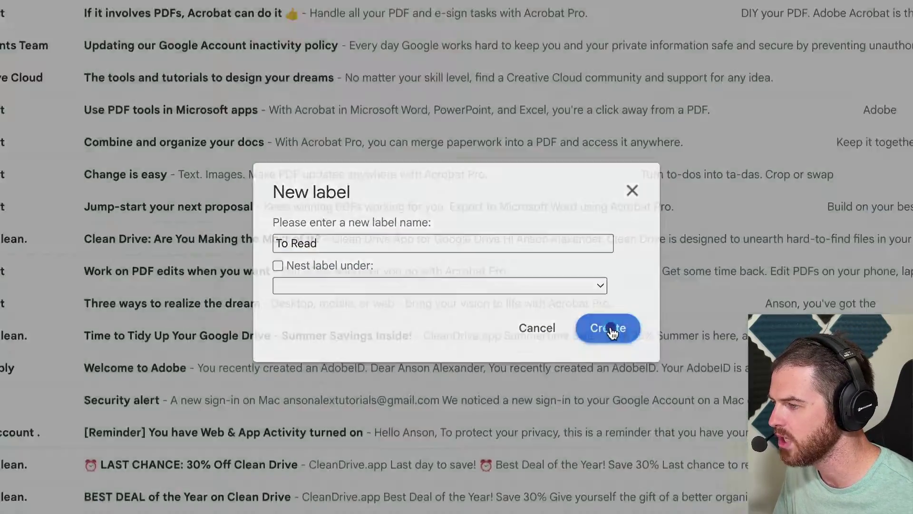
left_click(671, 338)
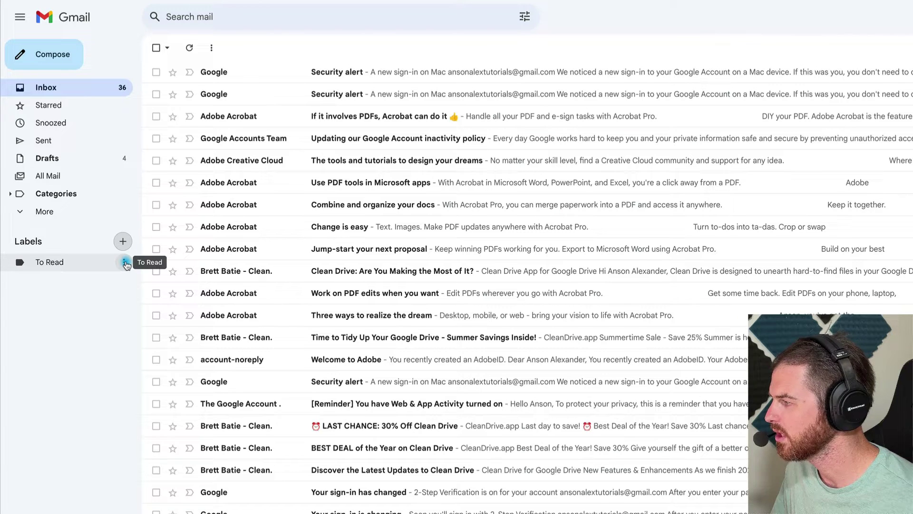
Give the To Read label the red colour swatch from its options menu.
left_click(125, 262)
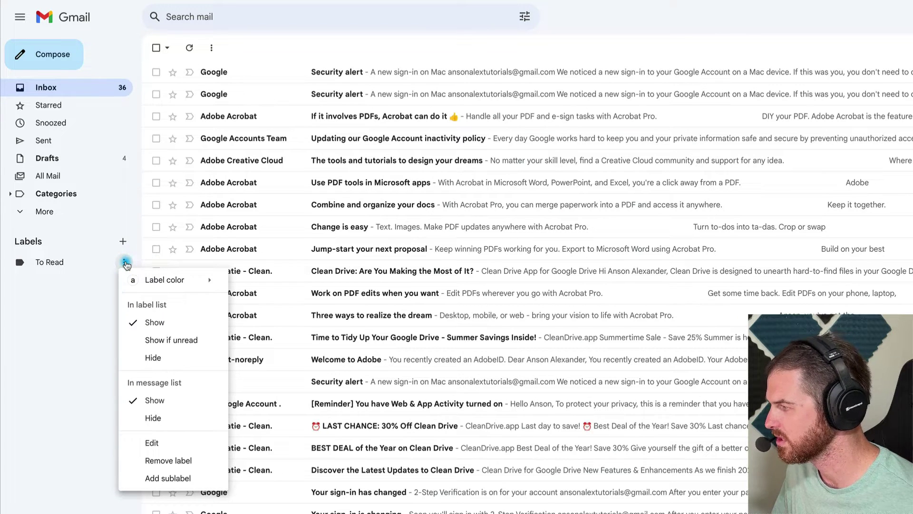
left_click(180, 280)
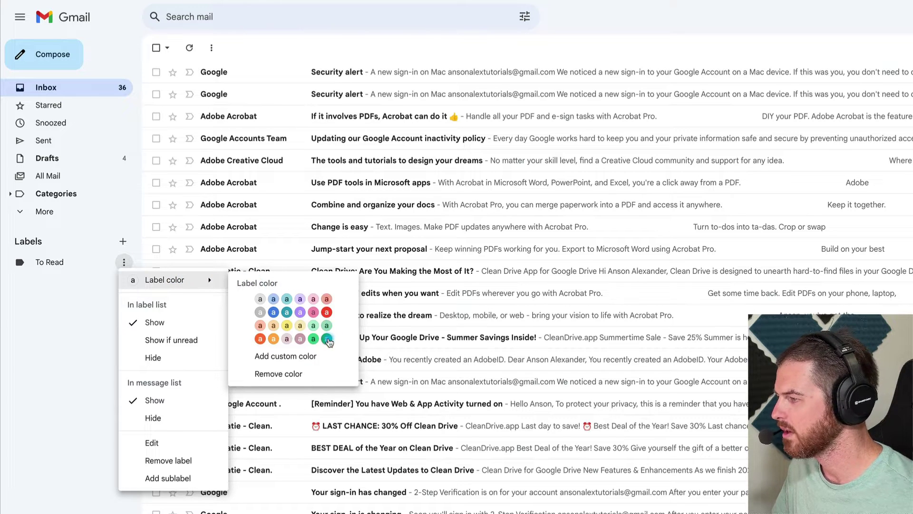
left_click(327, 313)
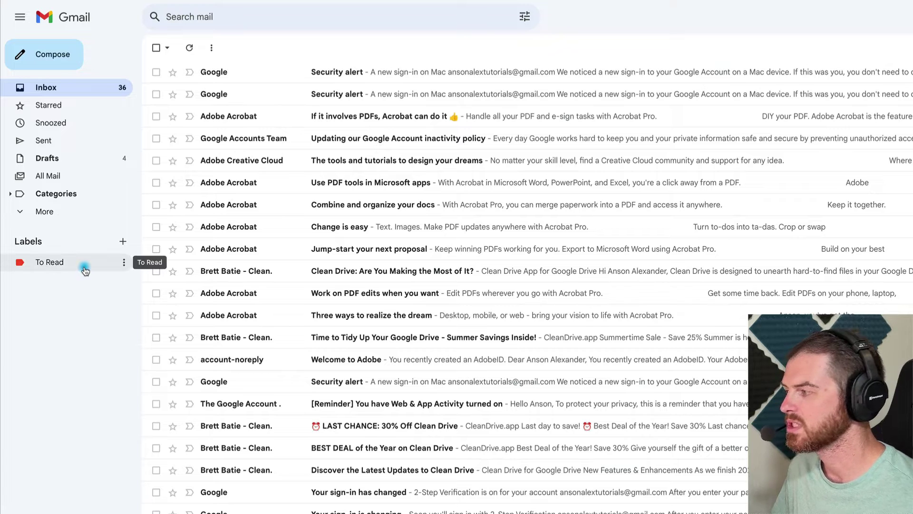
left_click(123, 262)
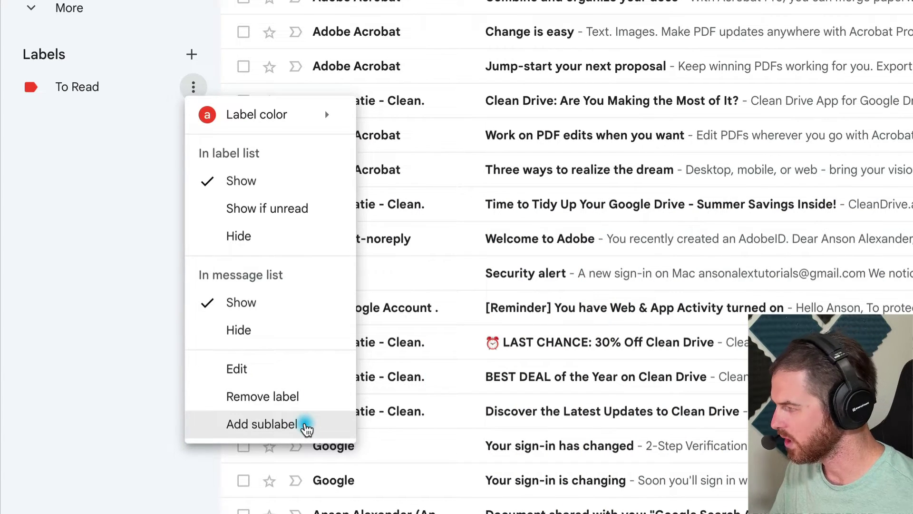
left_click(84, 240)
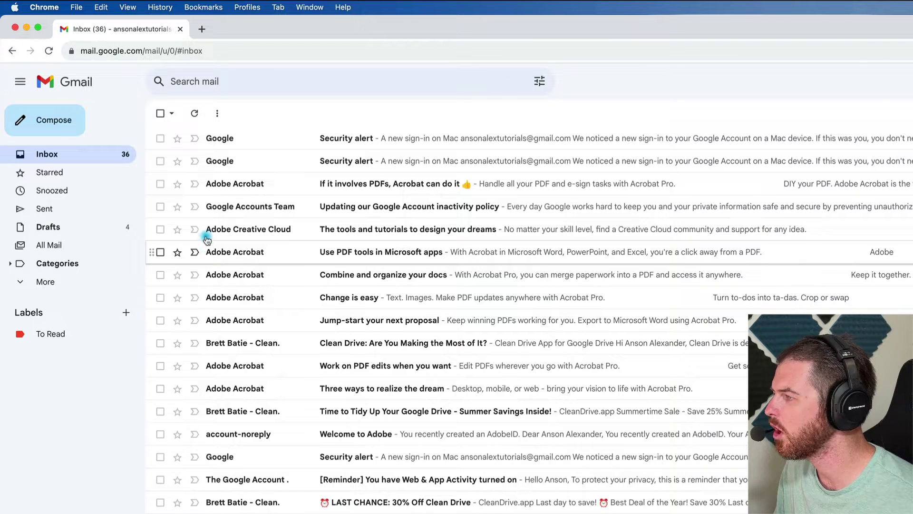
Tick the Acrobat PDF, Google Accounts Team, Adobe Creative Cloud, Welcome to Adobe and Web & App Activity rows.
left_click(161, 185)
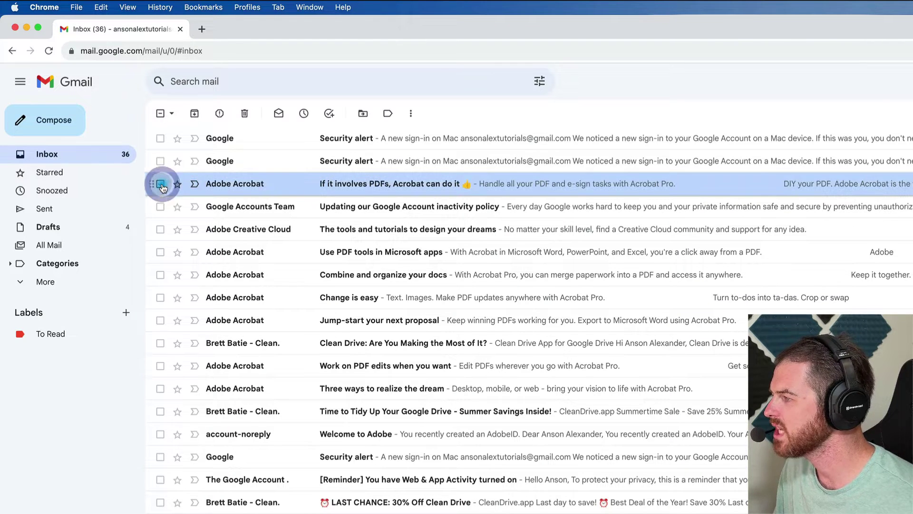
left_click(160, 207)
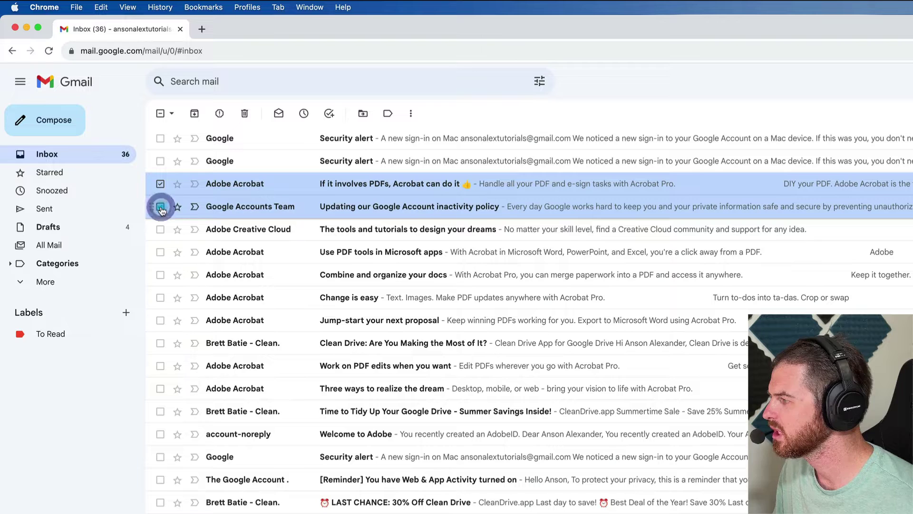
left_click(161, 230)
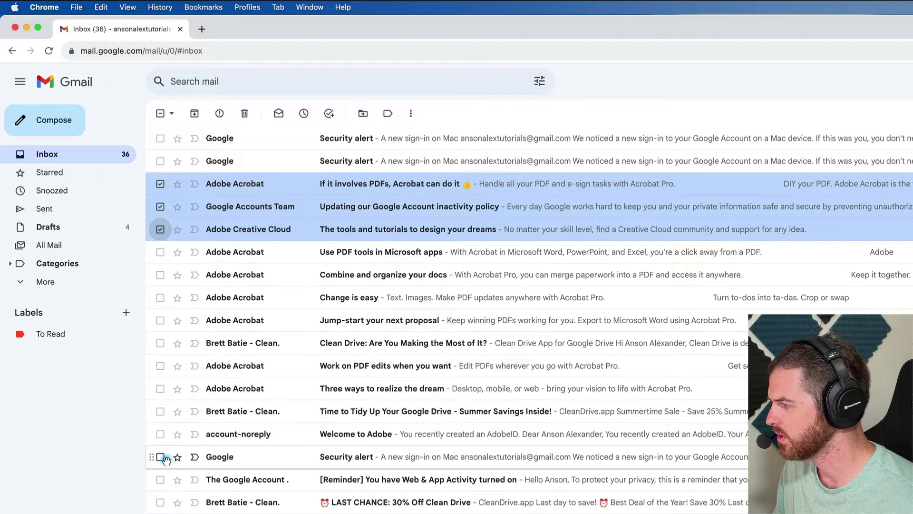
left_click(160, 434)
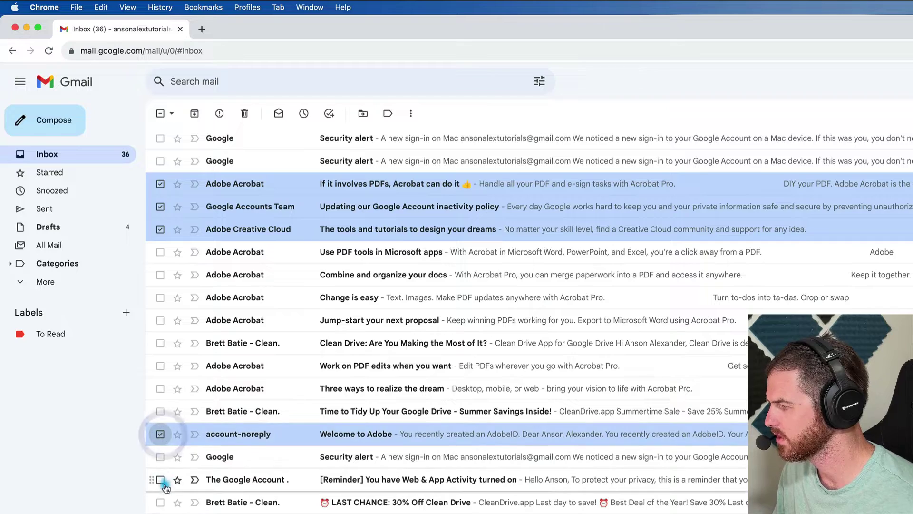
left_click(161, 480)
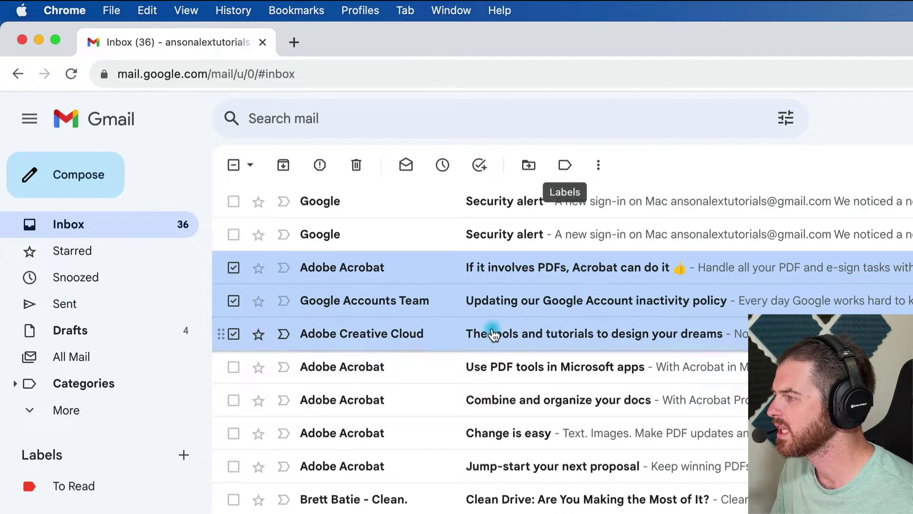
Move the checked emails into the To Read label, dropping the inbox to 31 messages.
left_click(564, 165)
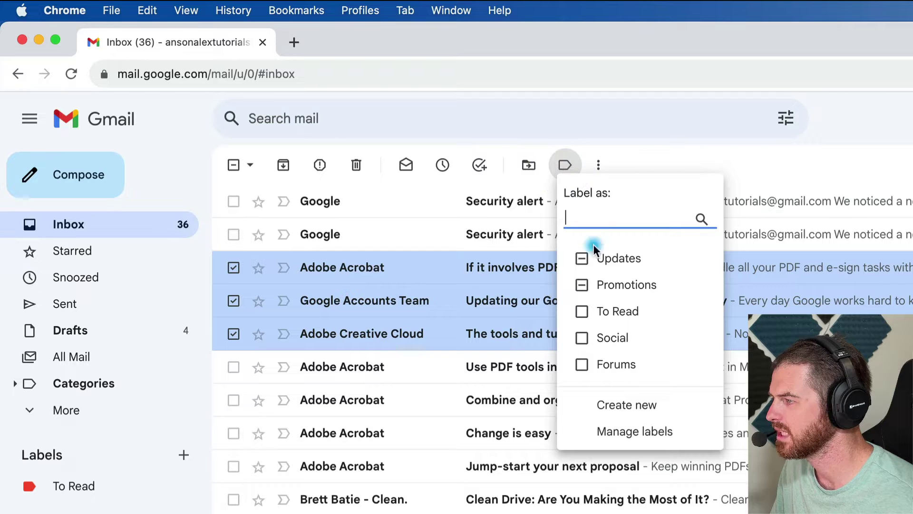
left_click(632, 140)
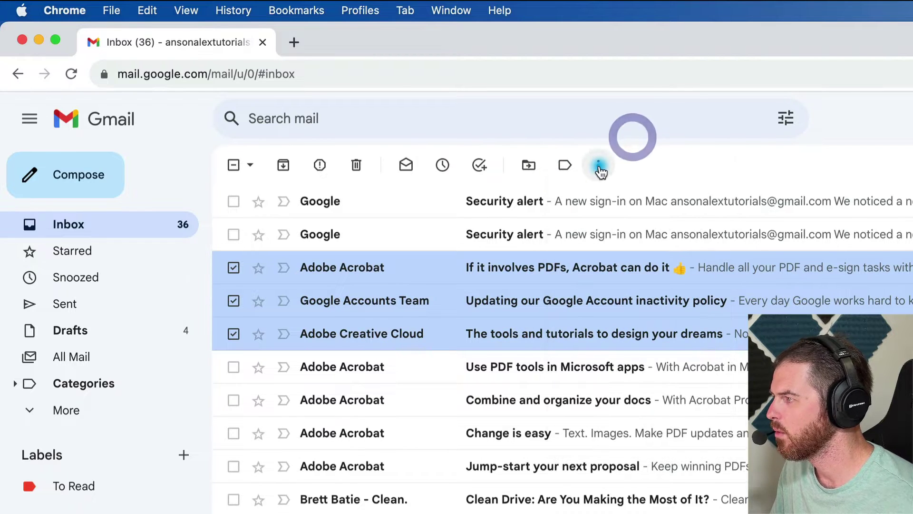
left_click(601, 167)
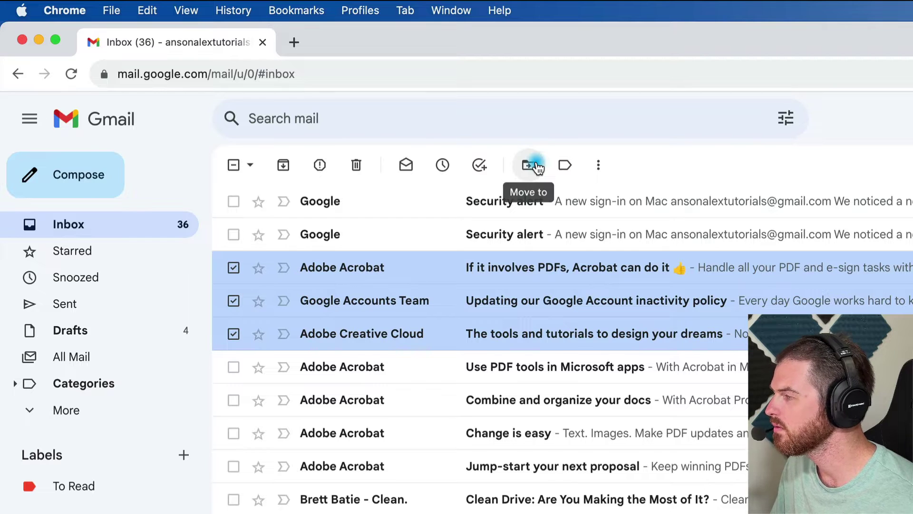
left_click(537, 167)
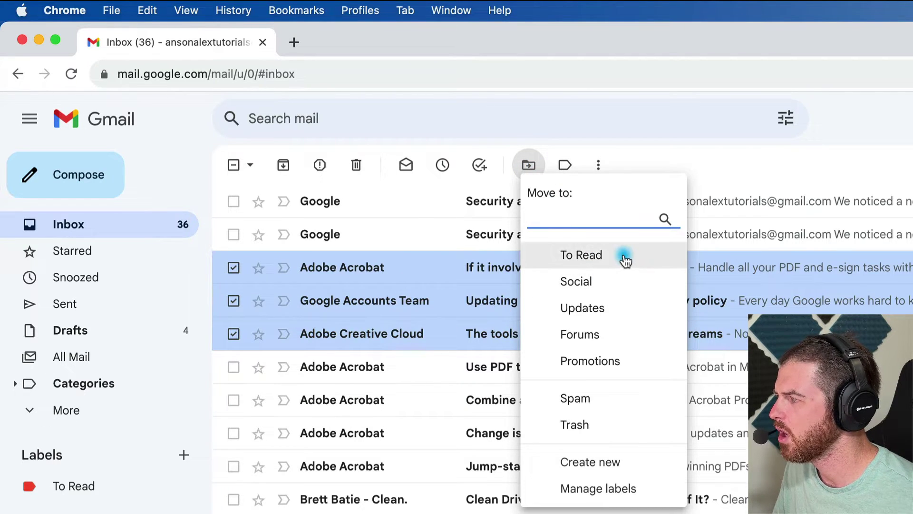
left_click(566, 165)
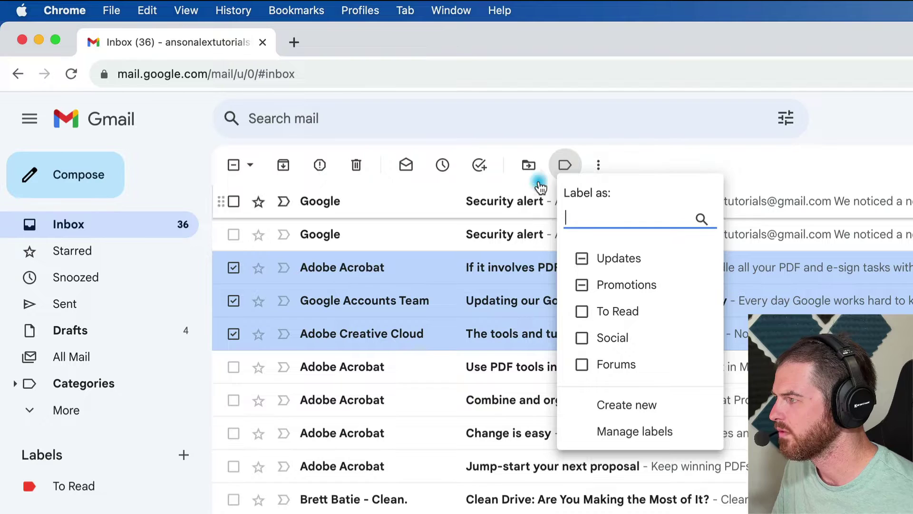
left_click(531, 166)
left_click(603, 256)
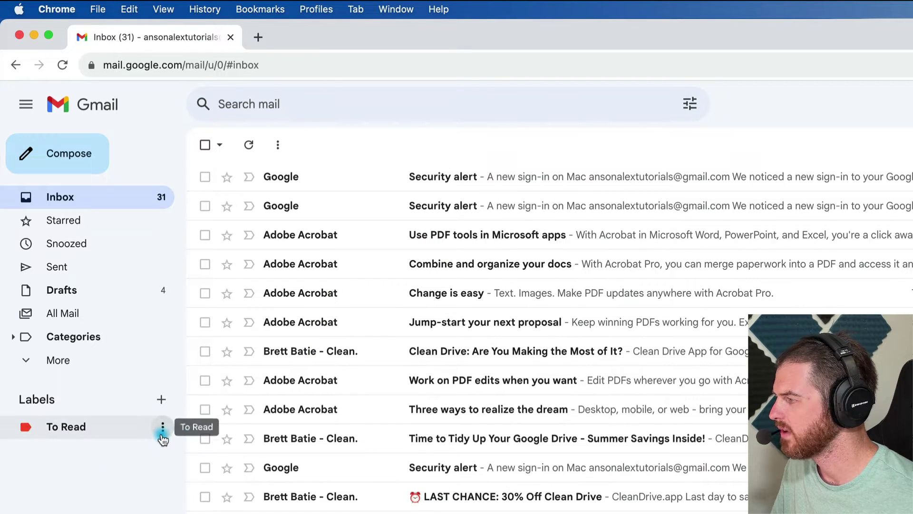
Select all five emails under To Read and mark them as read, ending on the To Read list.
left_click(98, 427)
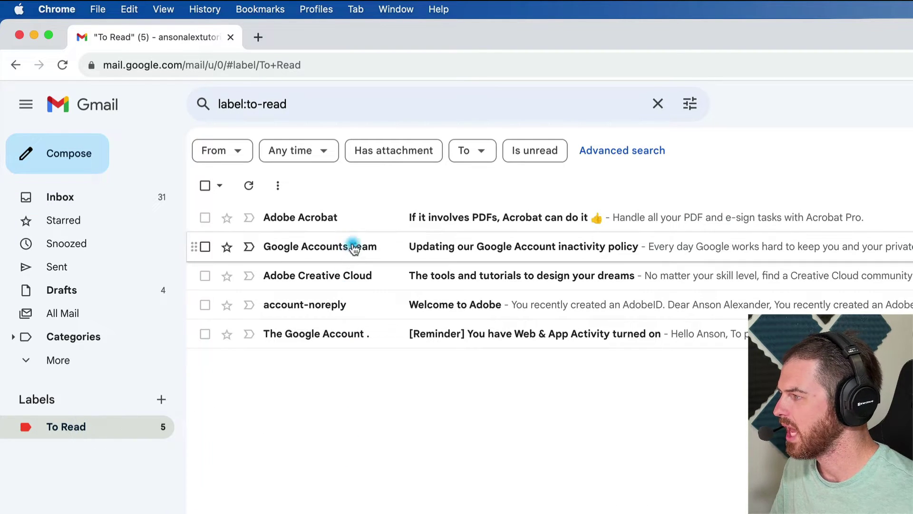
left_click_drag(204, 337, 207, 236)
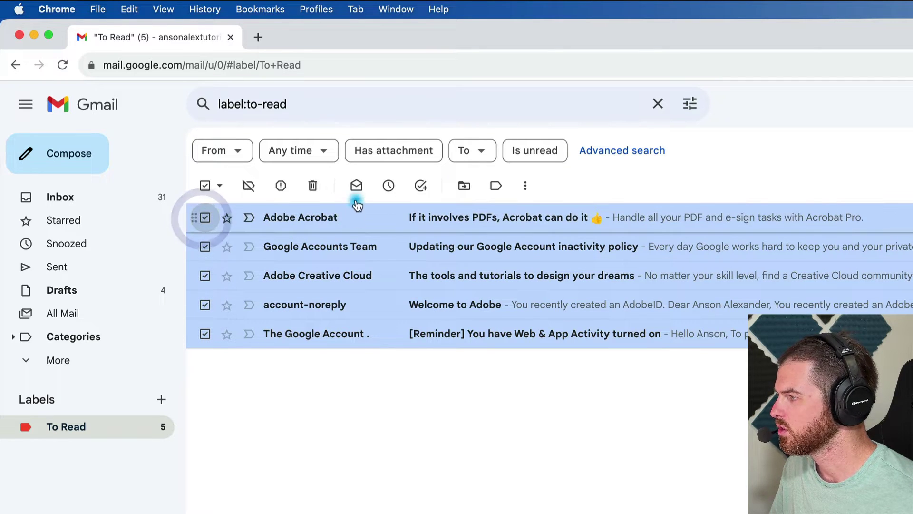
left_click(356, 186)
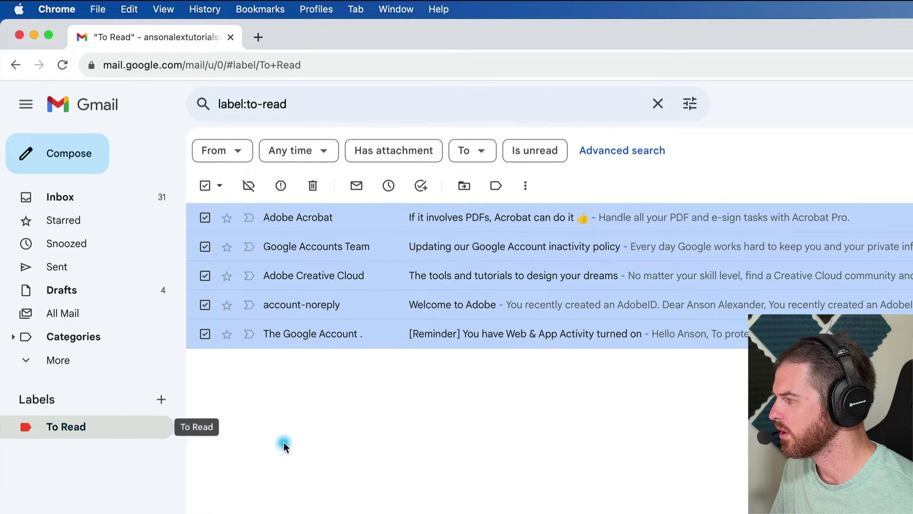
left_click(94, 200)
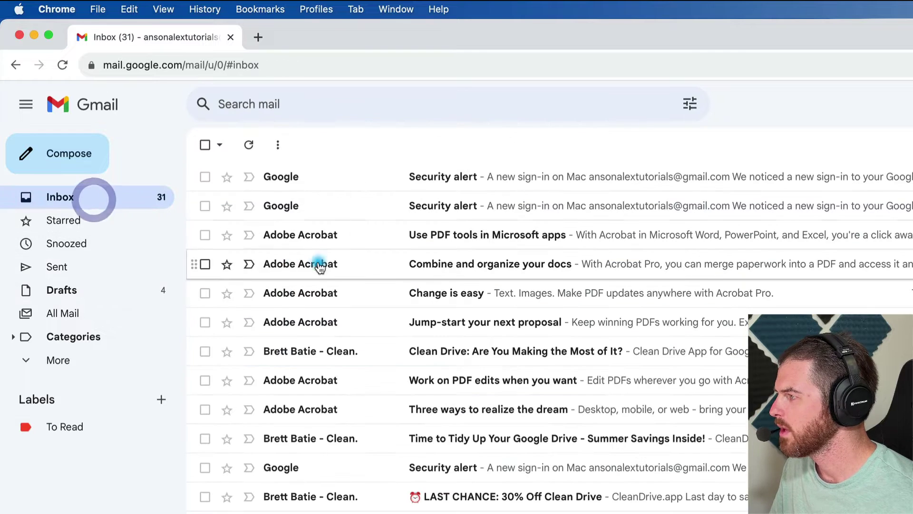
left_click(75, 437)
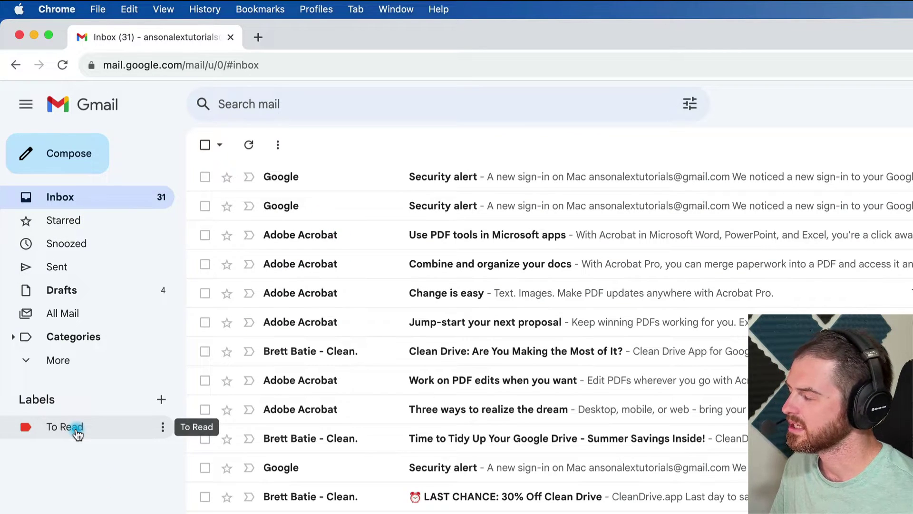
left_click(75, 436)
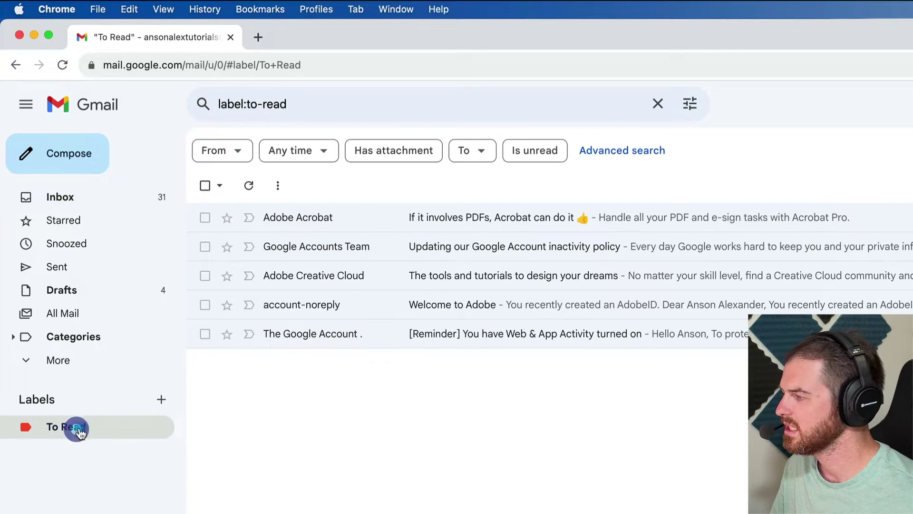
Untick To Read in the Web & App Activity reminder's label list and apply the change.
left_click(205, 334)
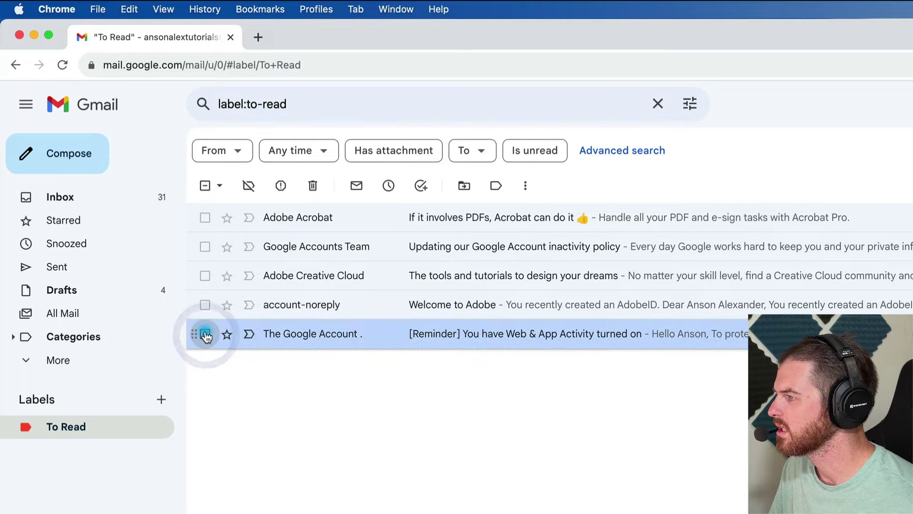
left_click(497, 188)
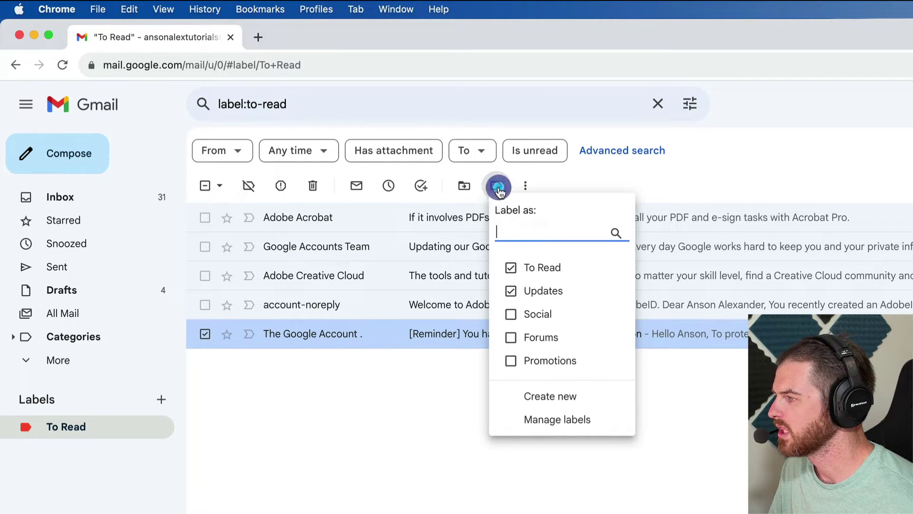
left_click(510, 267)
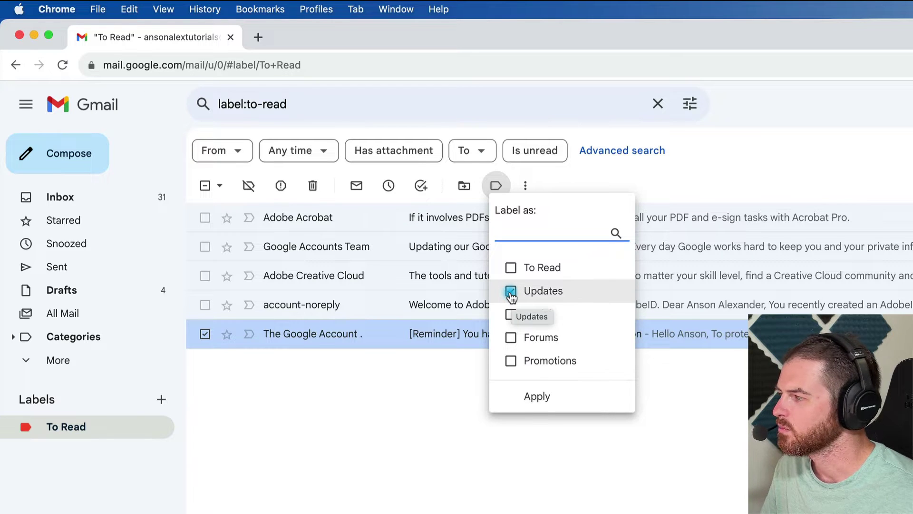
left_click(511, 291)
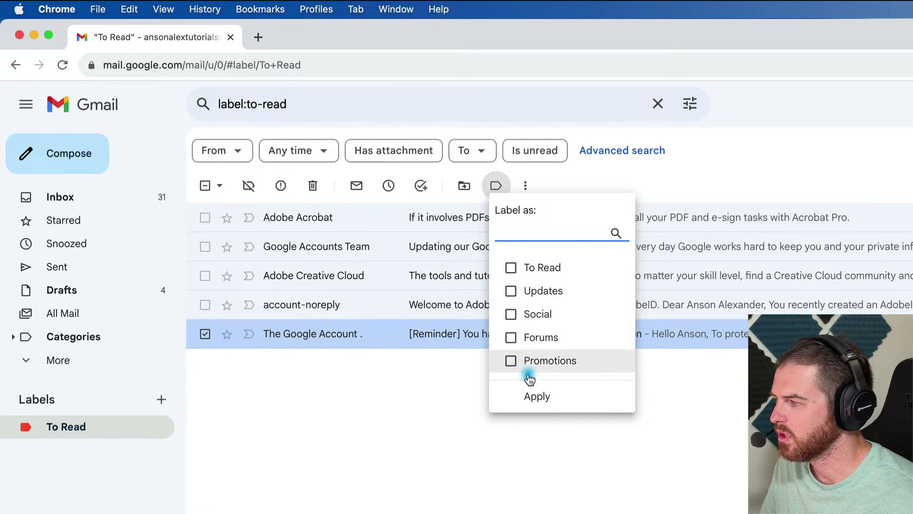
left_click(511, 291)
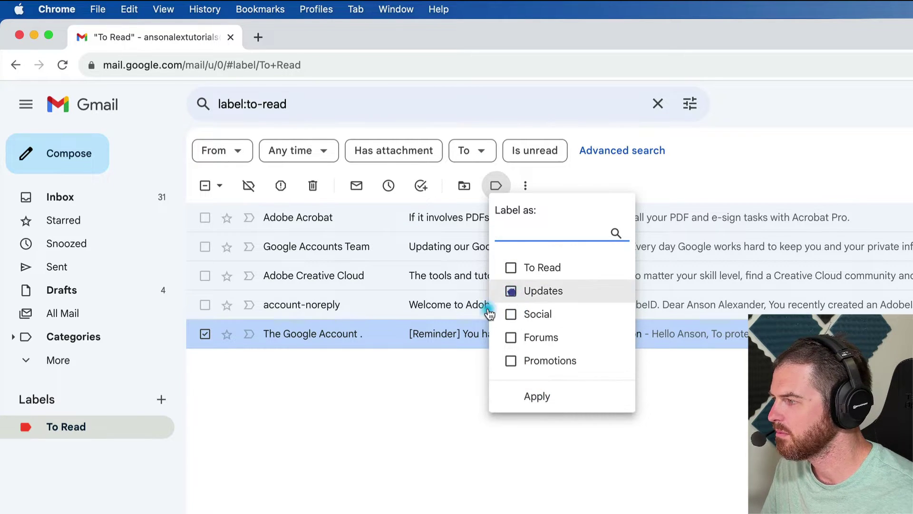
left_click(512, 291)
left_click(536, 395)
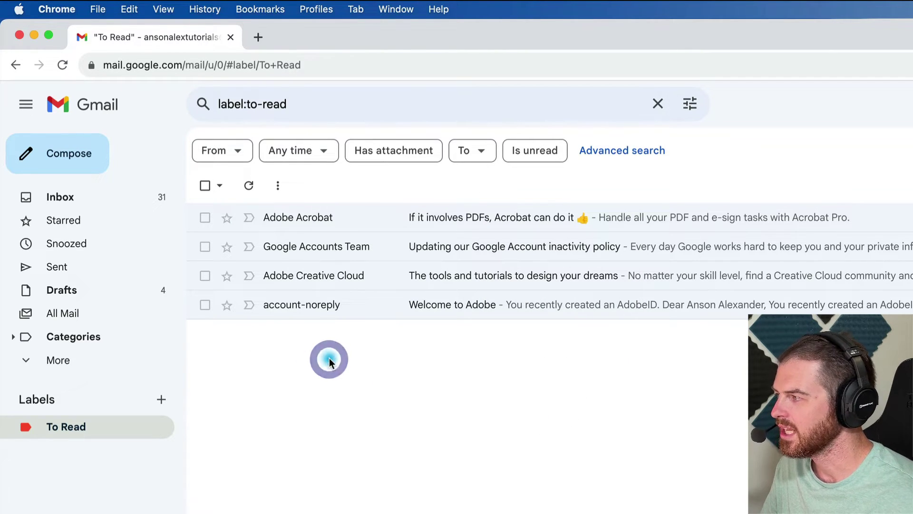
Return from To Read to the 31-message Inbox through the sidebar.
left_click(117, 200)
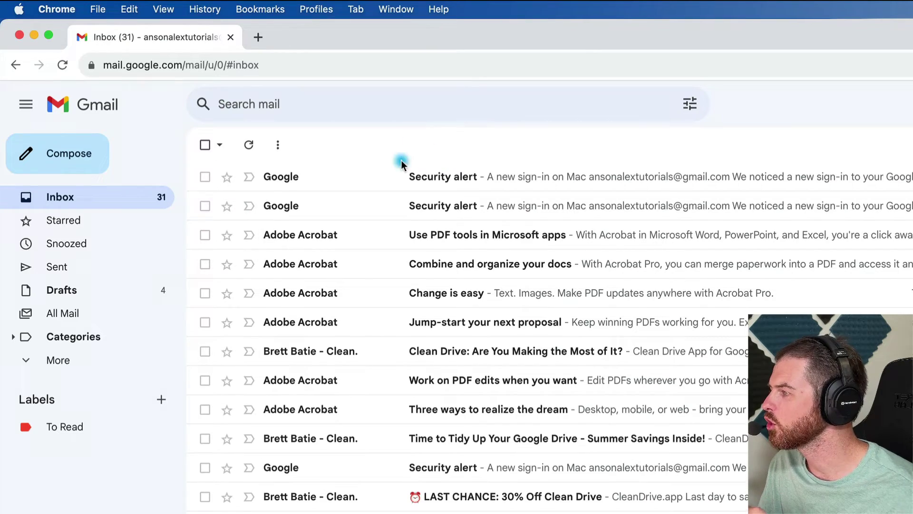
Star the Acrobat 'Use PDF tools in Microsoft apps' email, mark it read, archive it, then view Starred.
left_click(227, 235)
left_click(205, 235)
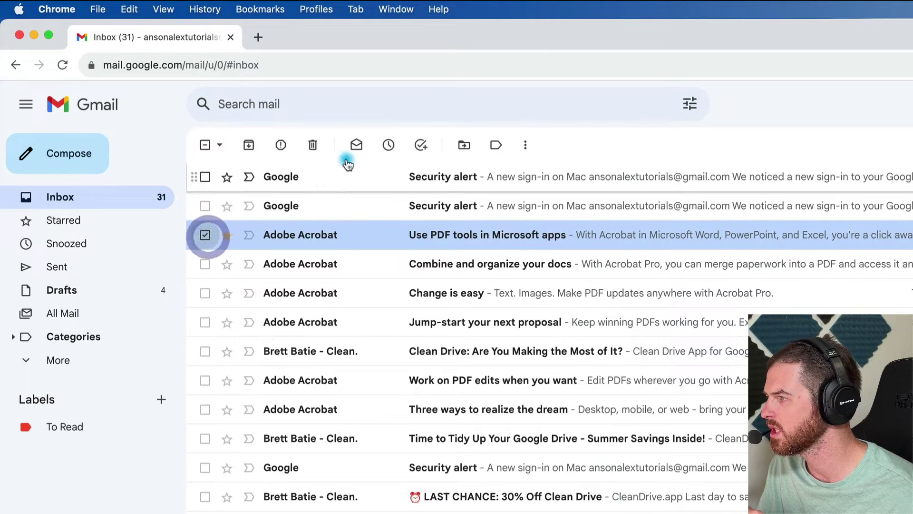
left_click(355, 145)
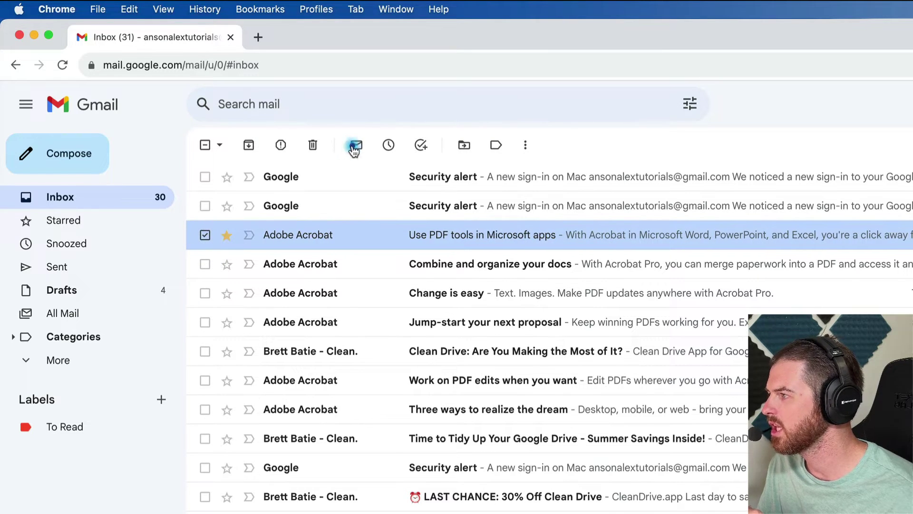
left_click(248, 147)
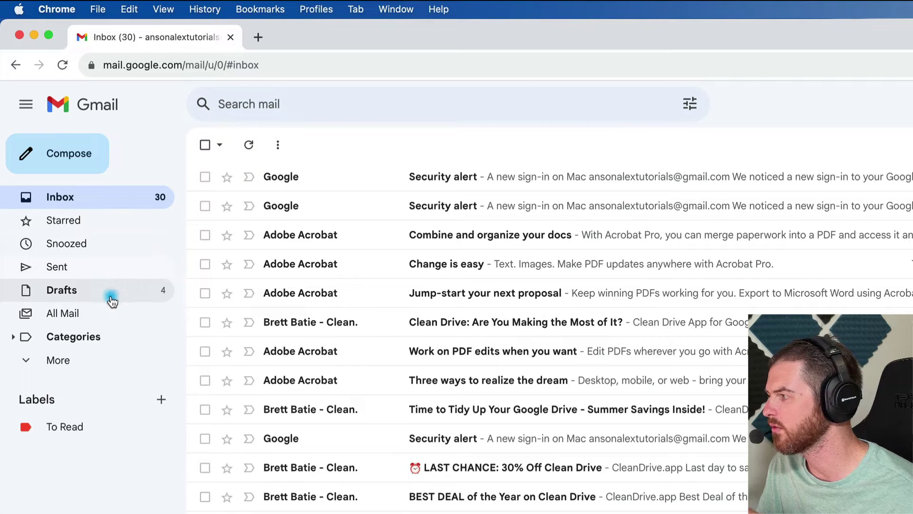
left_click(89, 223)
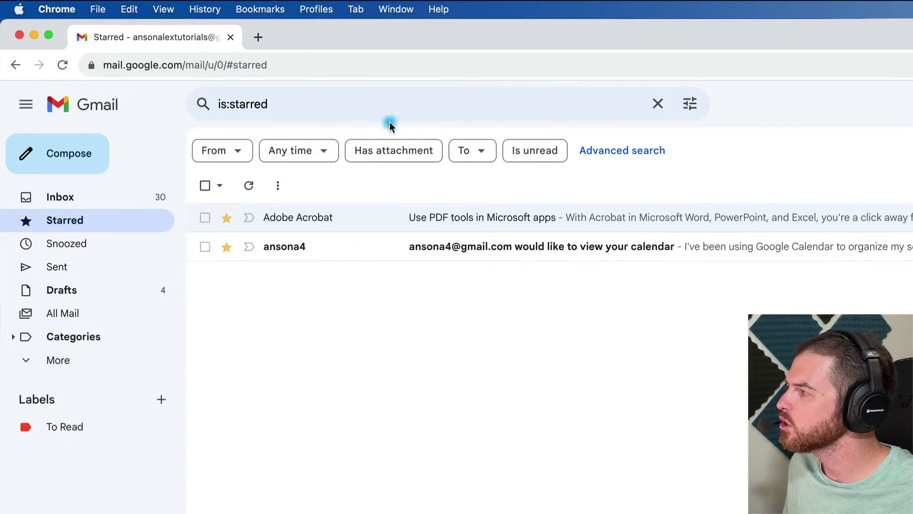
Search the mailbox for emails mentioning the account owner's name.
left_click_drag(291, 104, 219, 104)
type("anson")
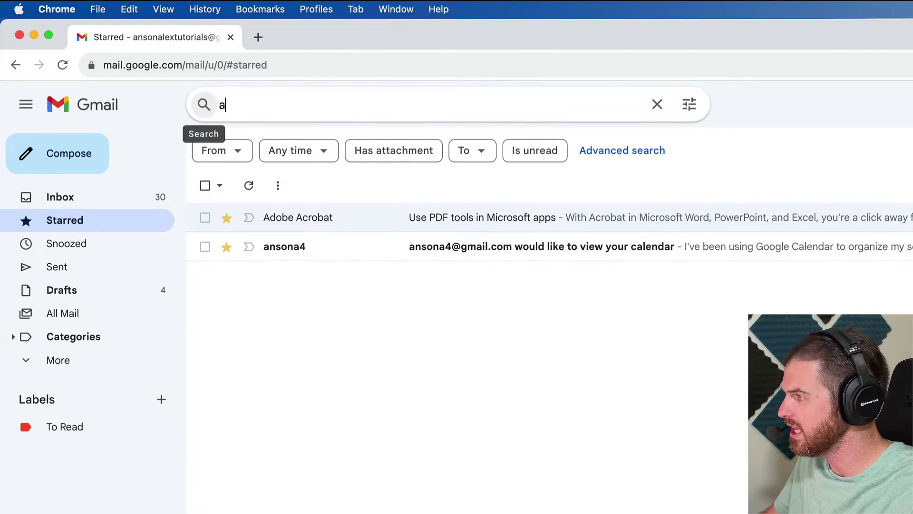
left_click(204, 103)
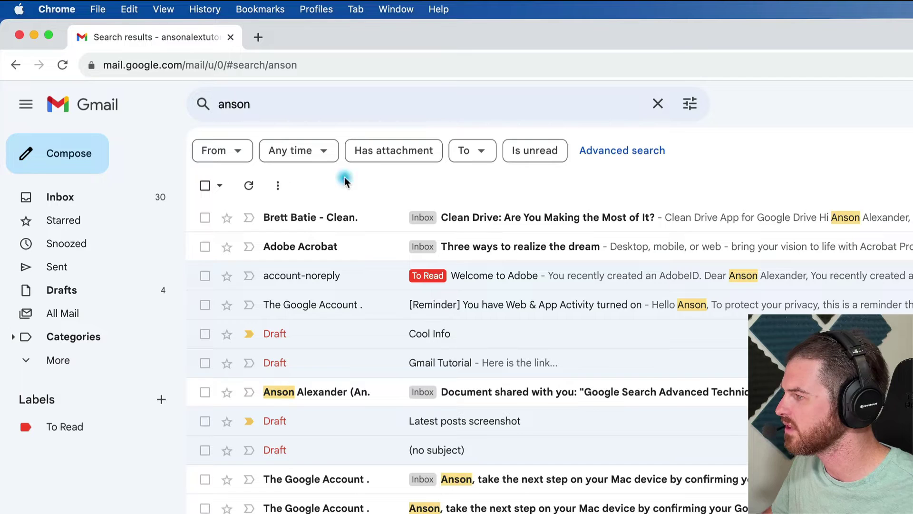
Replace the query with 'adobe' and run the search.
left_click(279, 111)
left_click_drag(275, 104, 200, 103)
type("ad")
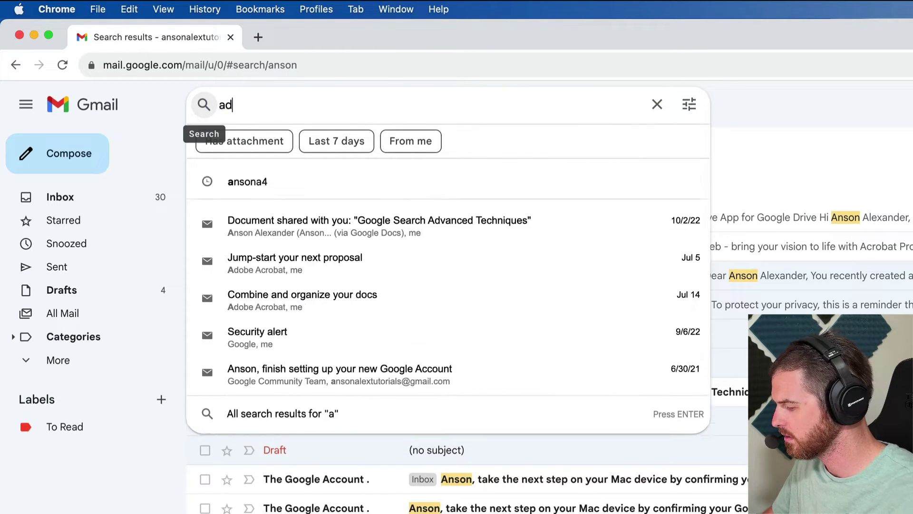
type("obe")
key("Return")
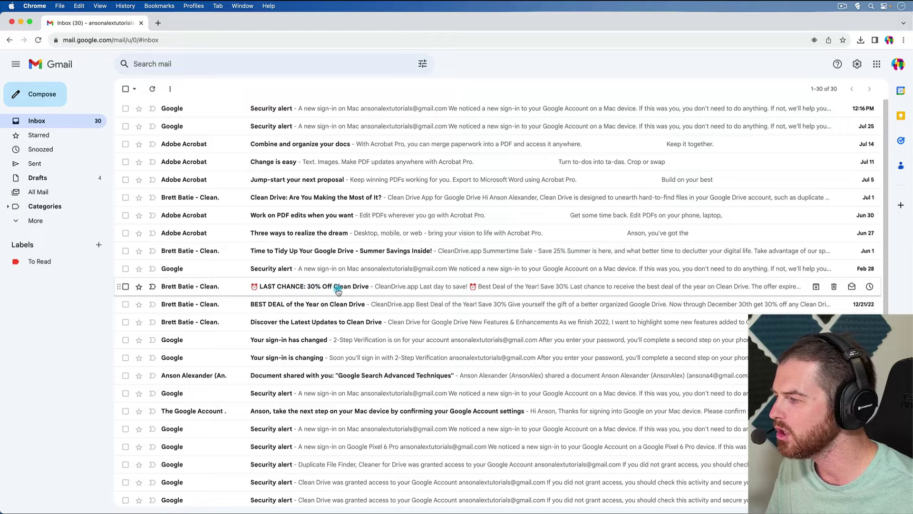
Open the Clean Drive 'LAST CHANCE: 30% Off' email, read through it, and choose Report spam.
left_click(368, 291)
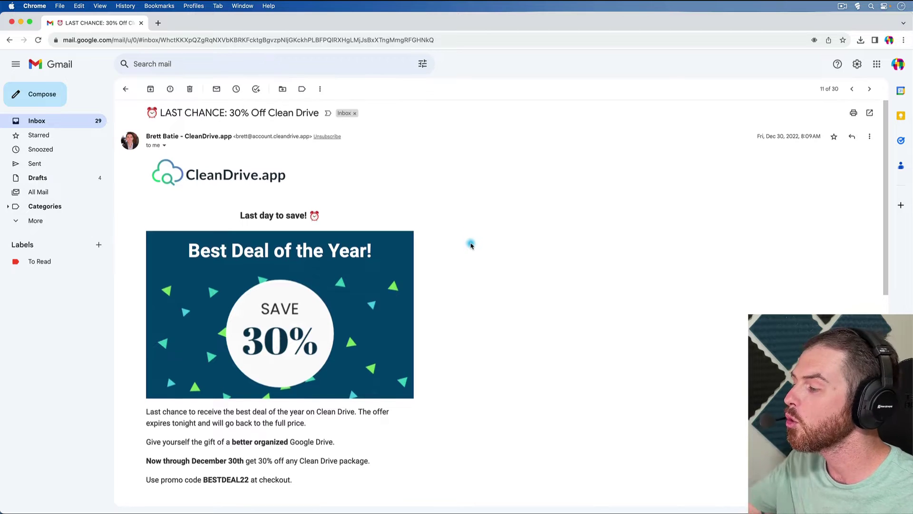
scroll(471, 245, "down", 10)
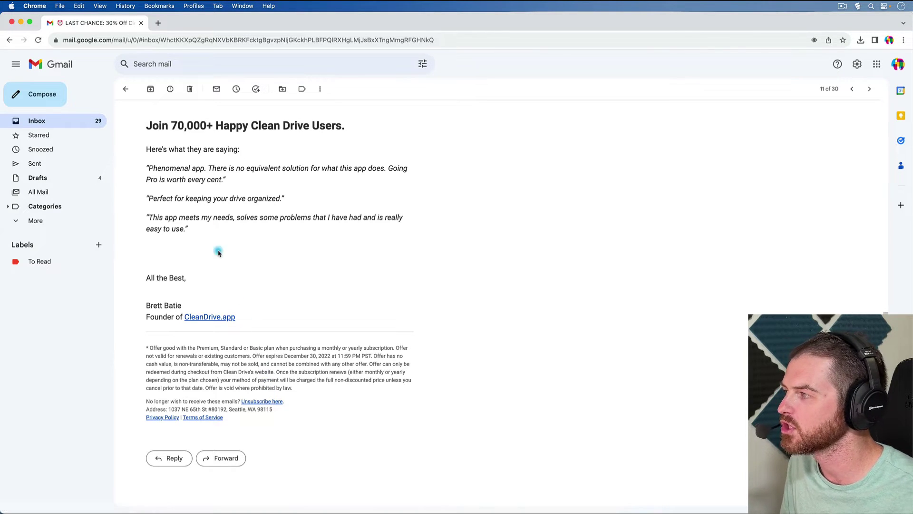
left_click(170, 91)
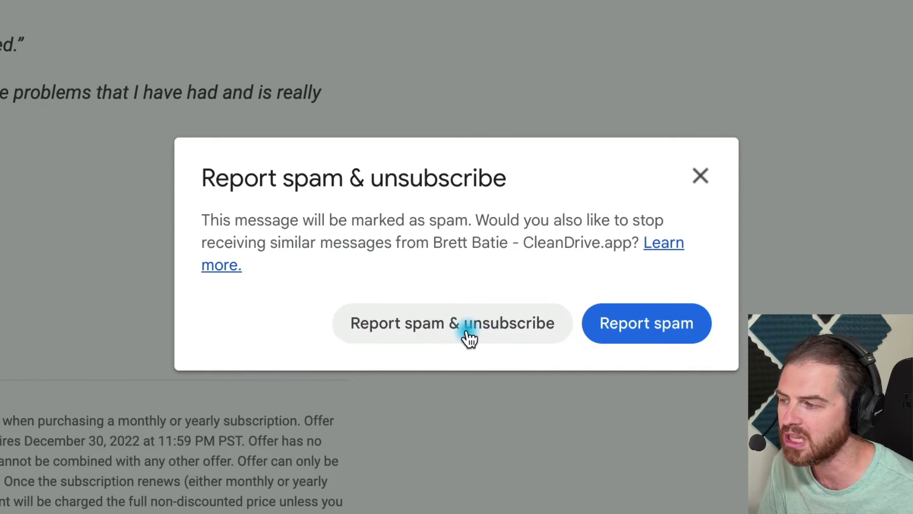
Cancel the Report spam & unsubscribe prompt, keeping the Clean Drive email open.
left_click(707, 180)
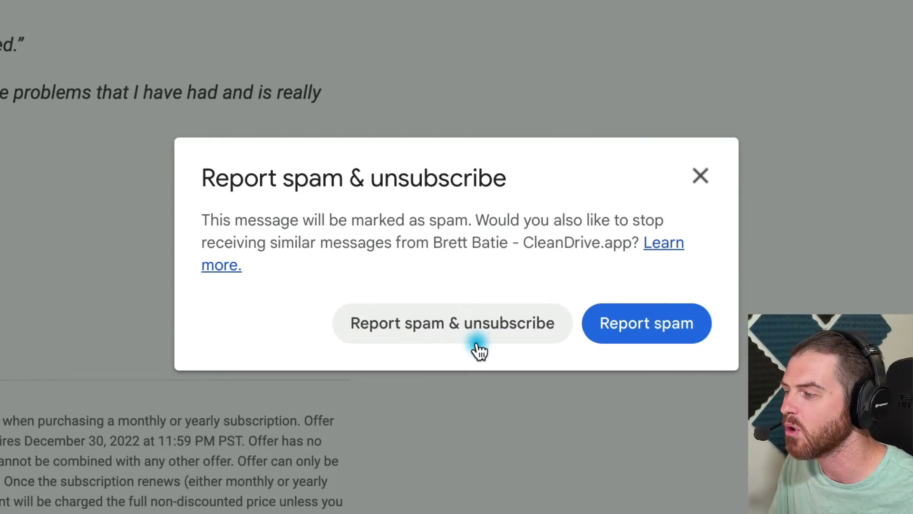
left_click(479, 350)
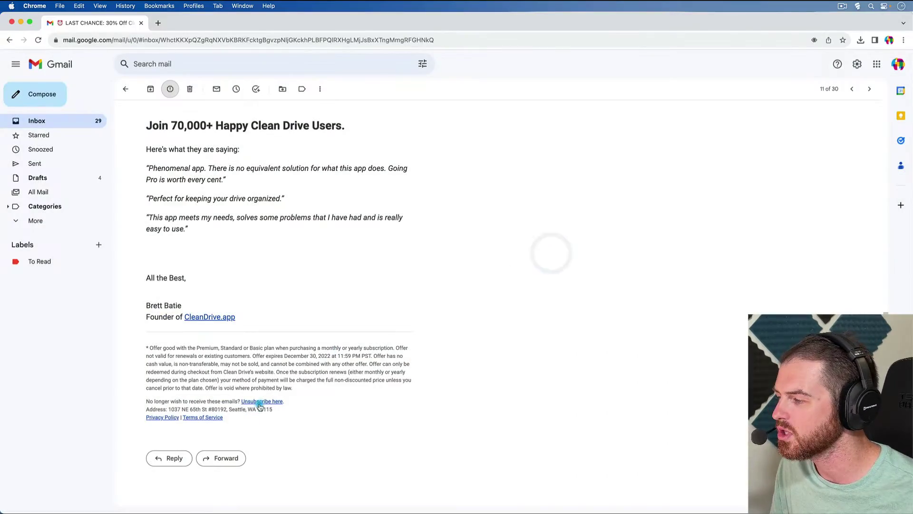
Follow the Clean Drive email's own unsubscribe link, then archive the email back in Gmail.
left_click(260, 402)
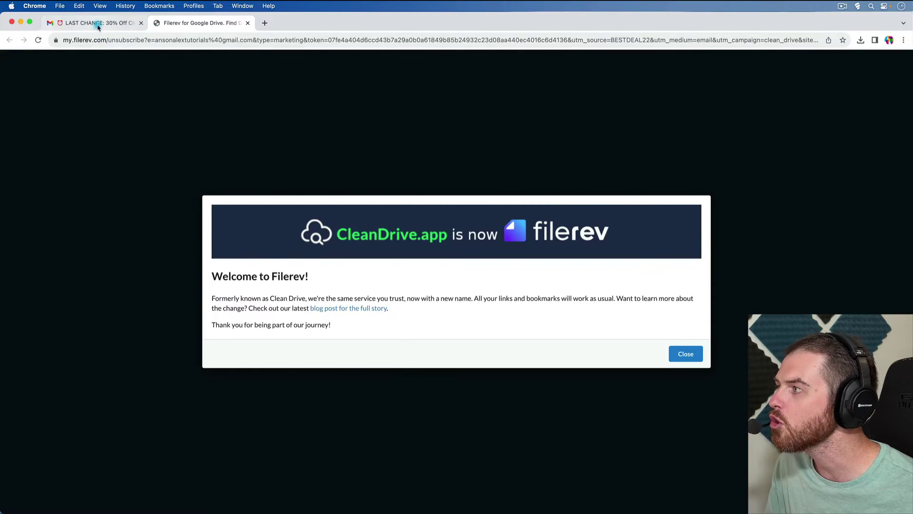
left_click(96, 23)
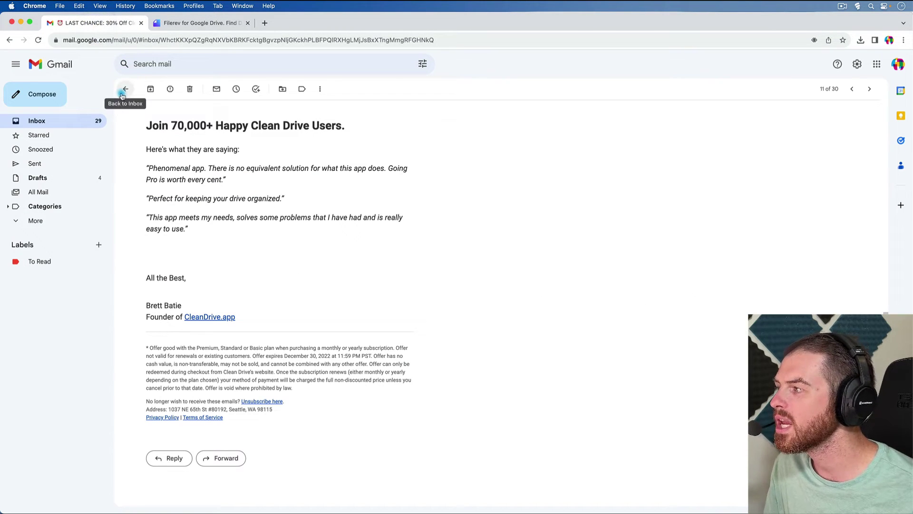
left_click(145, 89)
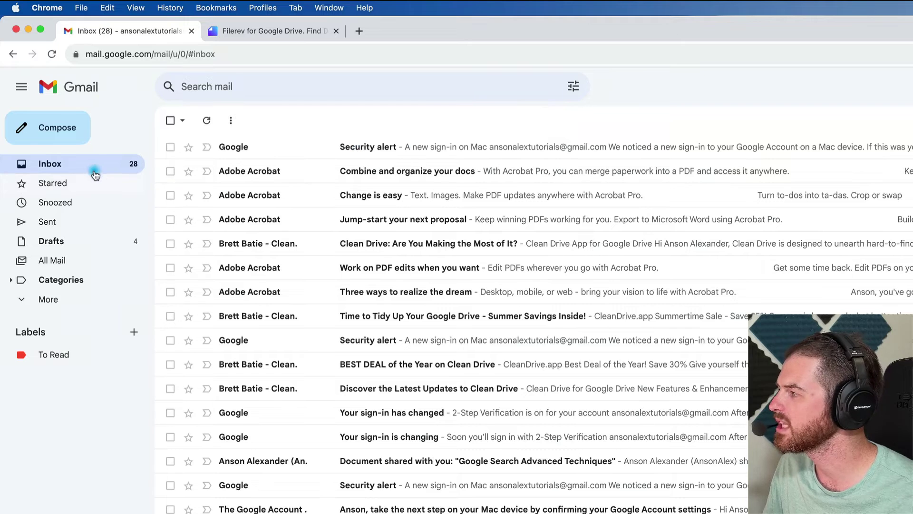
left_click(86, 261)
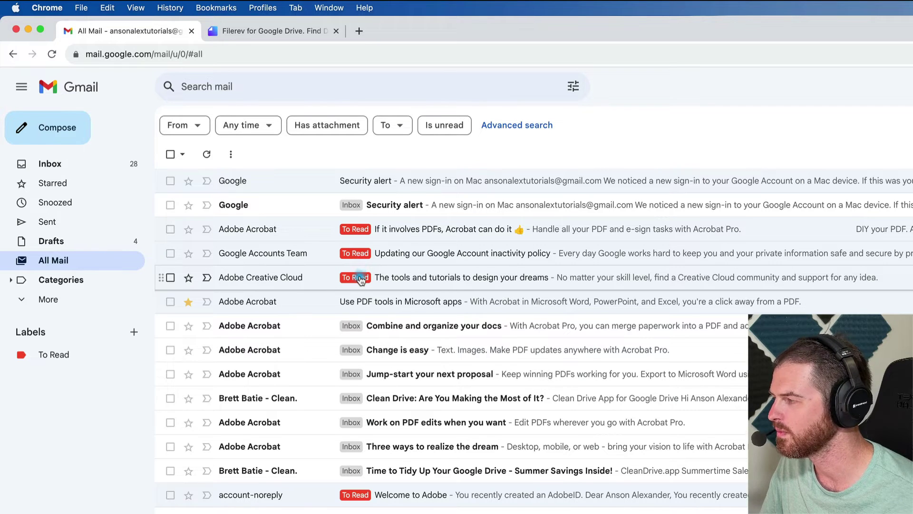
left_click(95, 164)
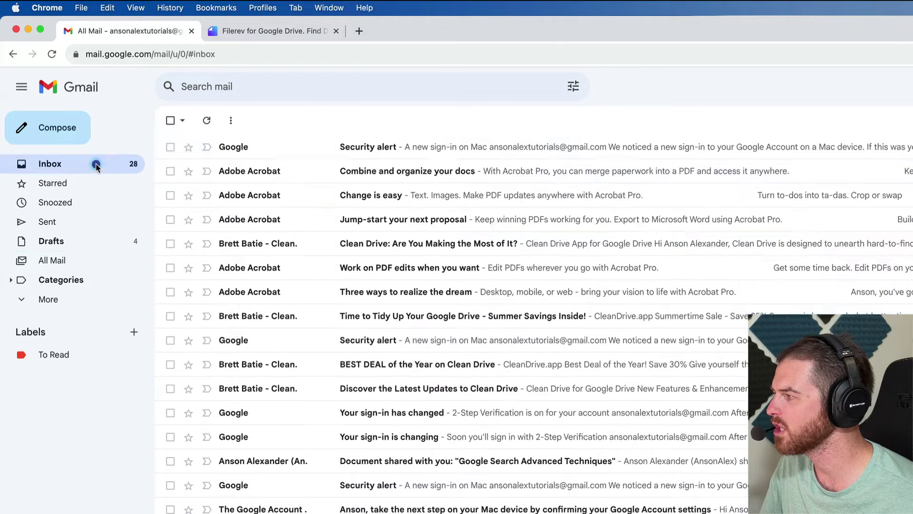
Open the latest Security alert, return to the list, and archive that alert.
left_click(337, 149)
left_click(183, 127)
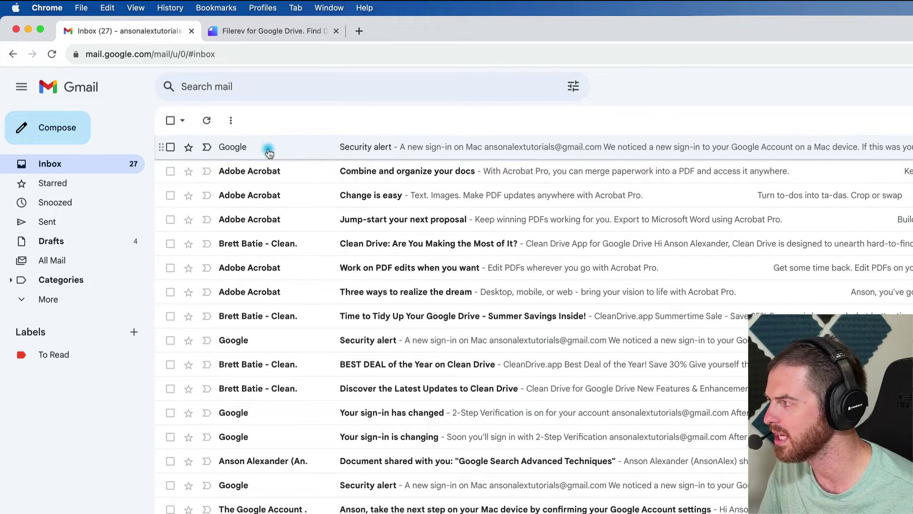
left_click(177, 149)
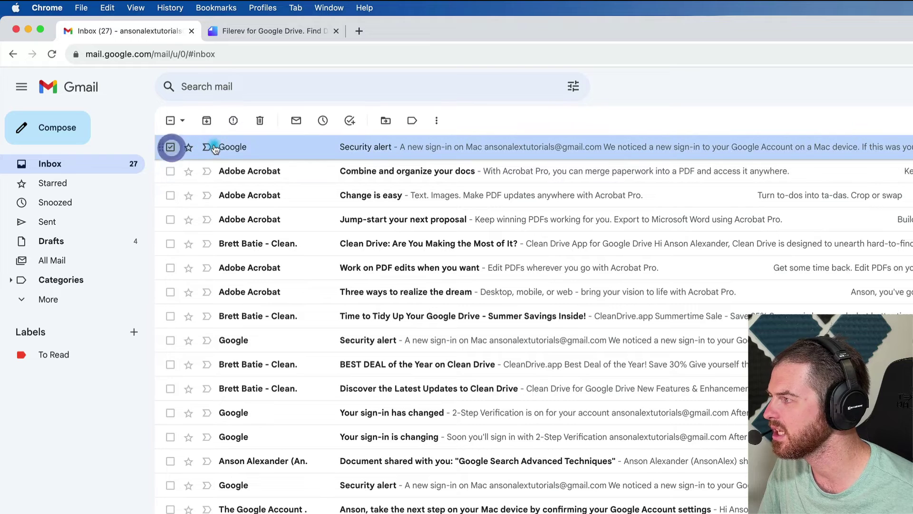
left_click(209, 120)
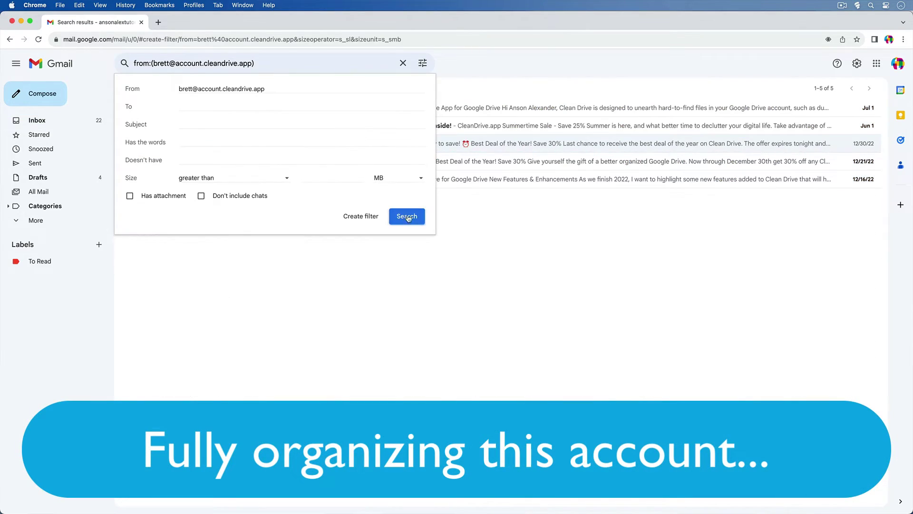
Report all five Clean Drive emails as spam and unsubscribe from the sender.
left_click(407, 217)
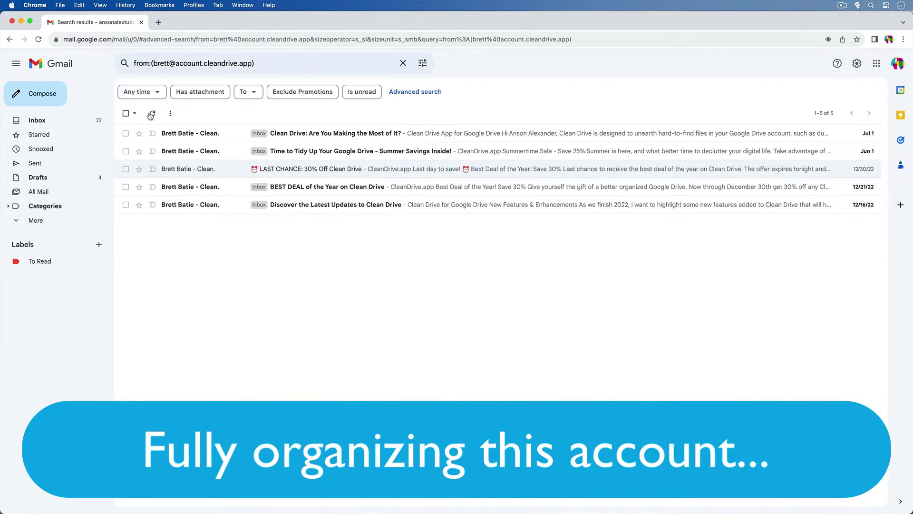
left_click(125, 113)
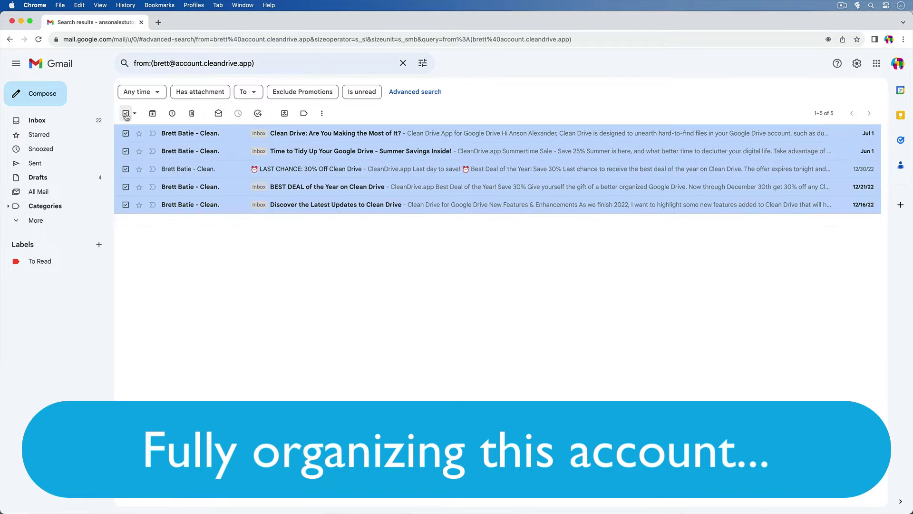
left_click(172, 114)
left_click(472, 309)
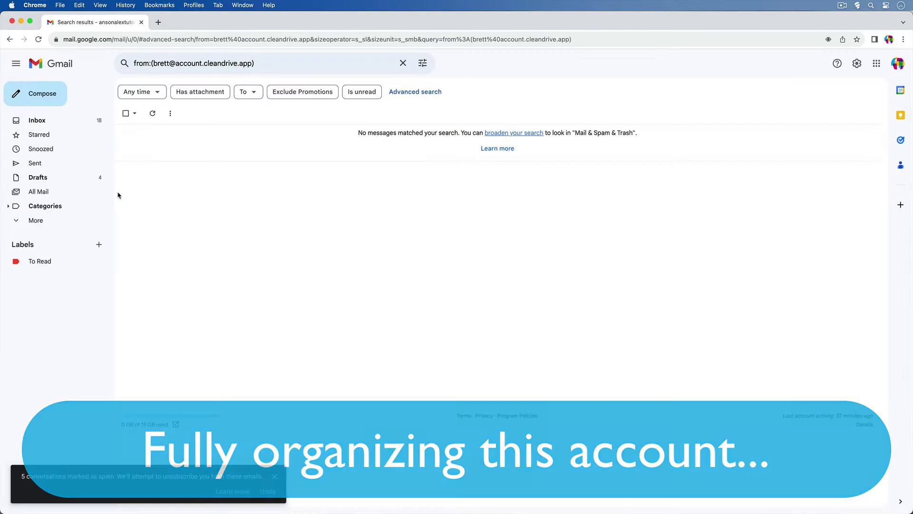
left_click(69, 121)
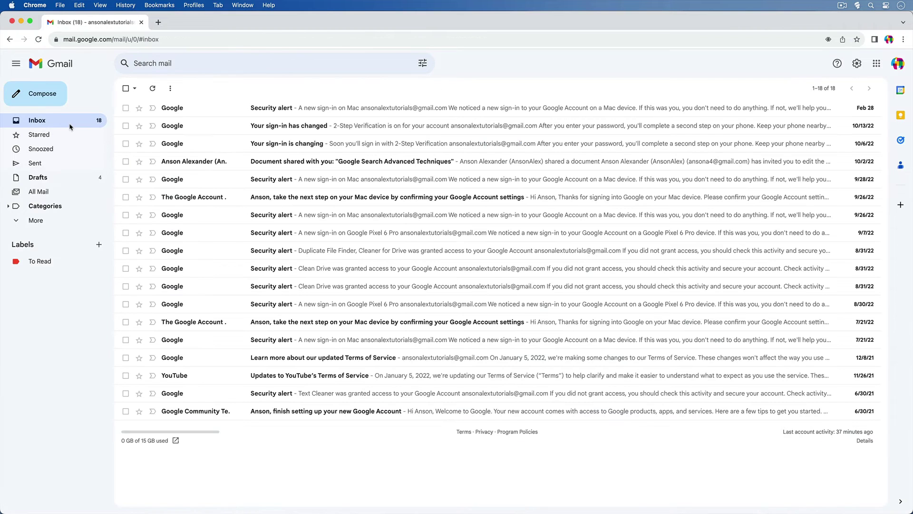
Select Google account messages and filter for all messages like these from that sender.
left_click(126, 108)
left_click(125, 126)
left_click(126, 143)
left_click(322, 88)
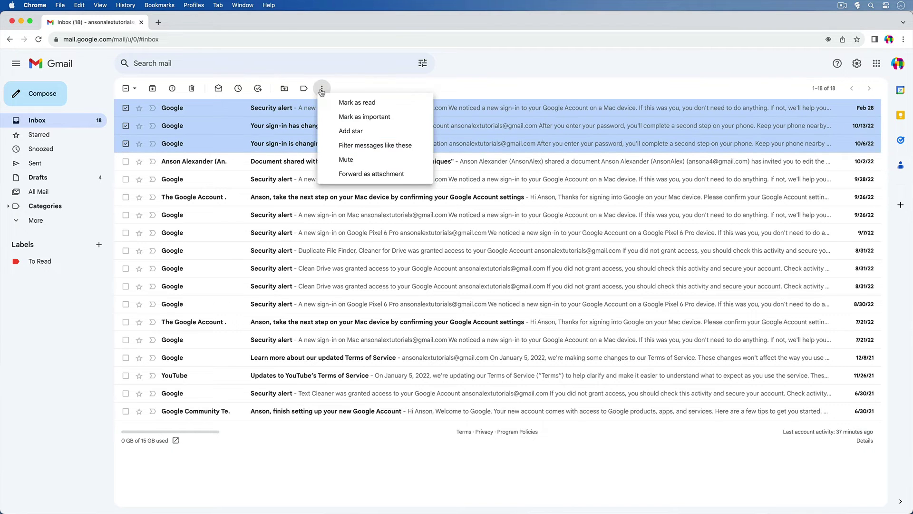
left_click(347, 141)
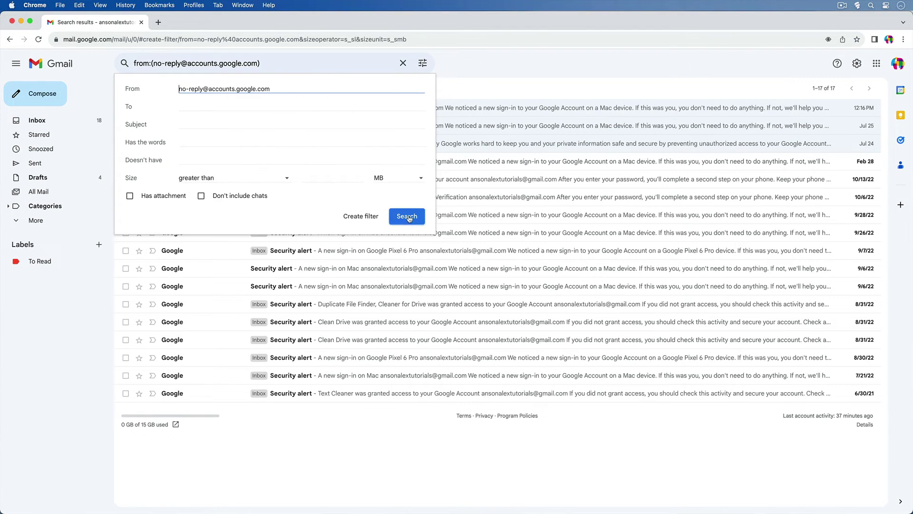
left_click(406, 216)
Mark all 17 Google account messages as read and archive them.
left_click(126, 114)
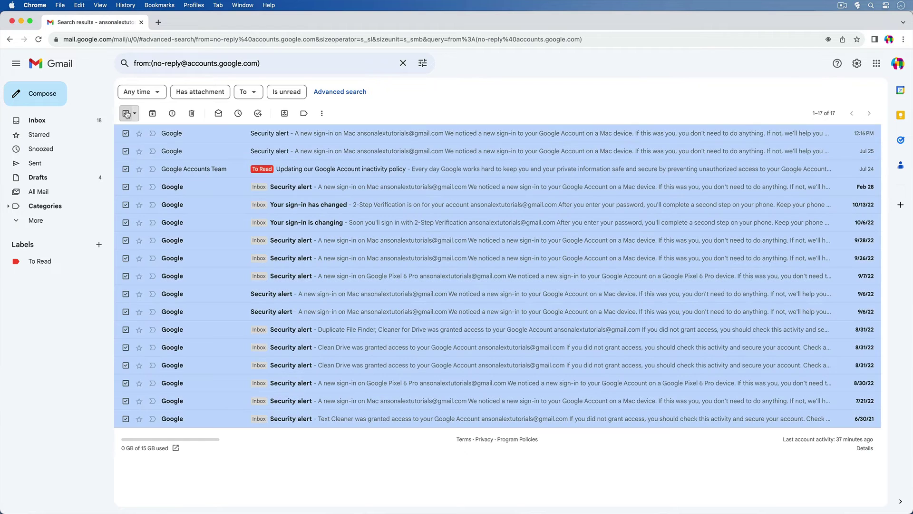
left_click(219, 114)
left_click(153, 114)
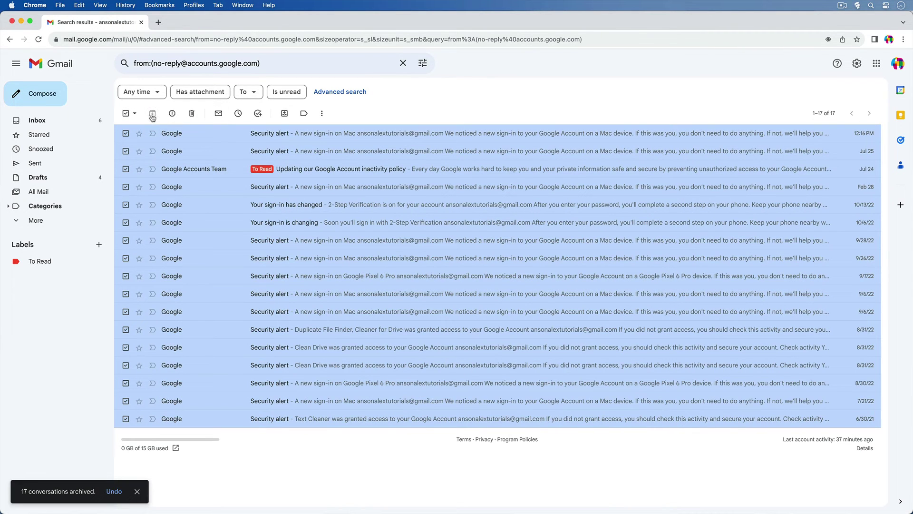
left_click(38, 123)
Star and archive the shared document, Google and YouTube Terms of Service messages, then select the remaining conversations.
left_click(126, 108)
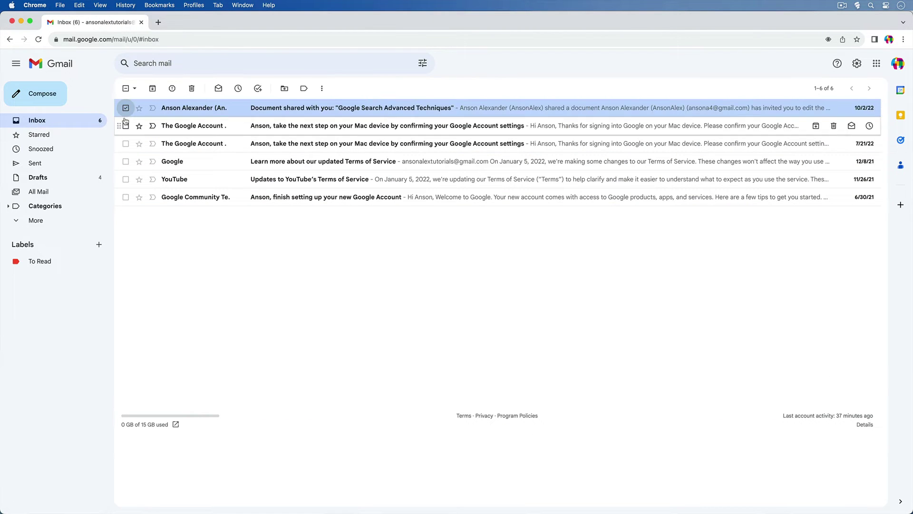
left_click(126, 161)
left_click(127, 179)
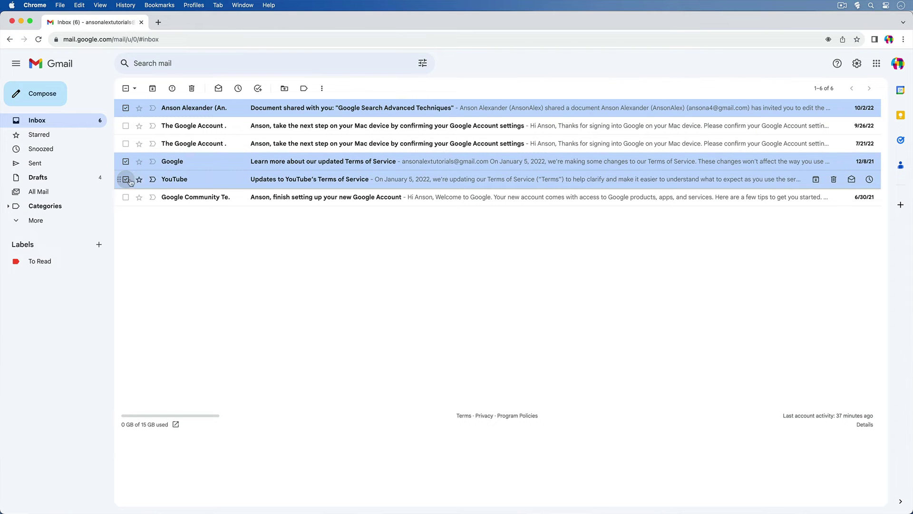
left_click(139, 179)
left_click(139, 161)
left_click(139, 108)
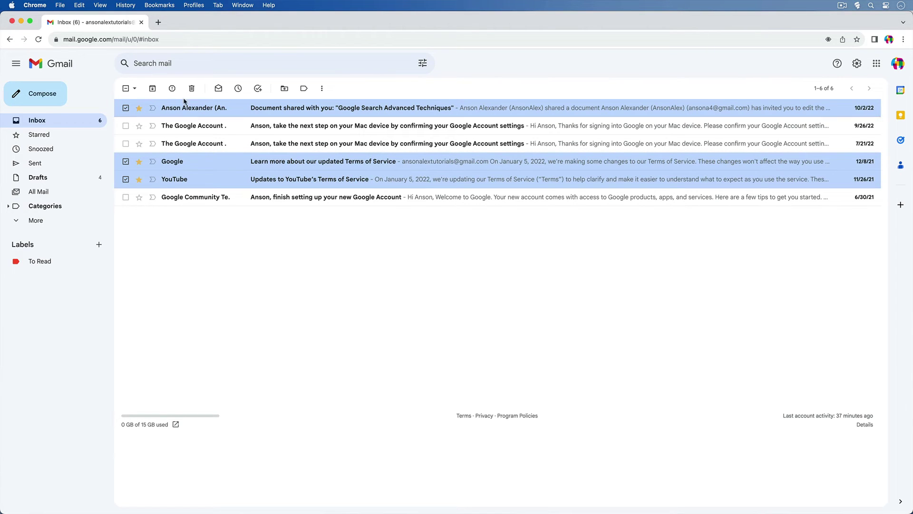
left_click(152, 88)
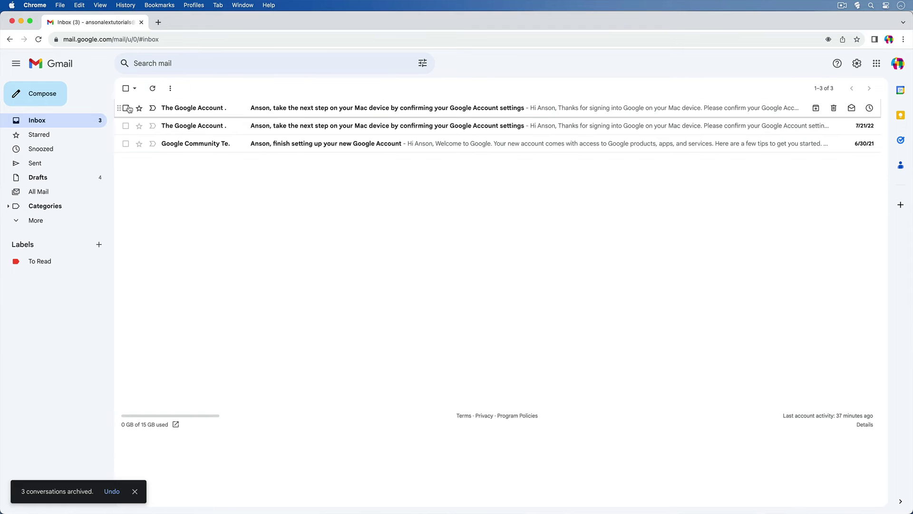
left_click(126, 125)
left_click(126, 143)
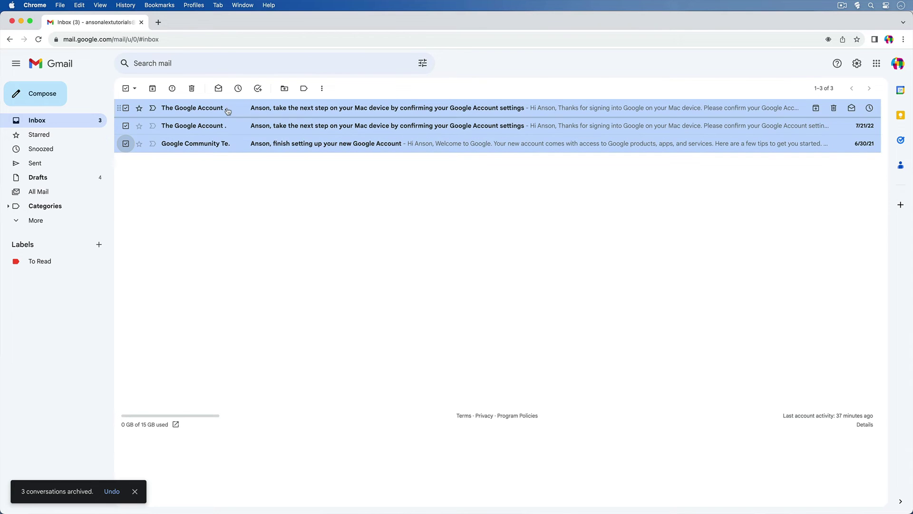
left_click(193, 89)
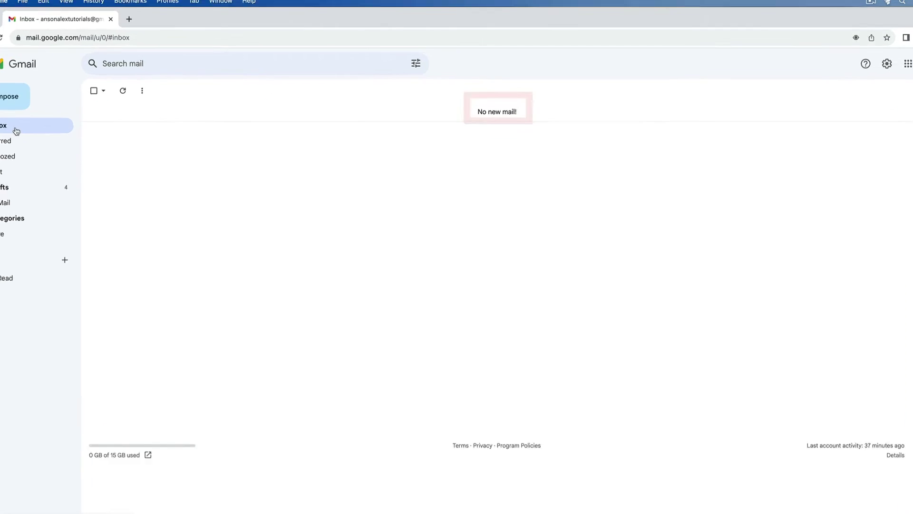